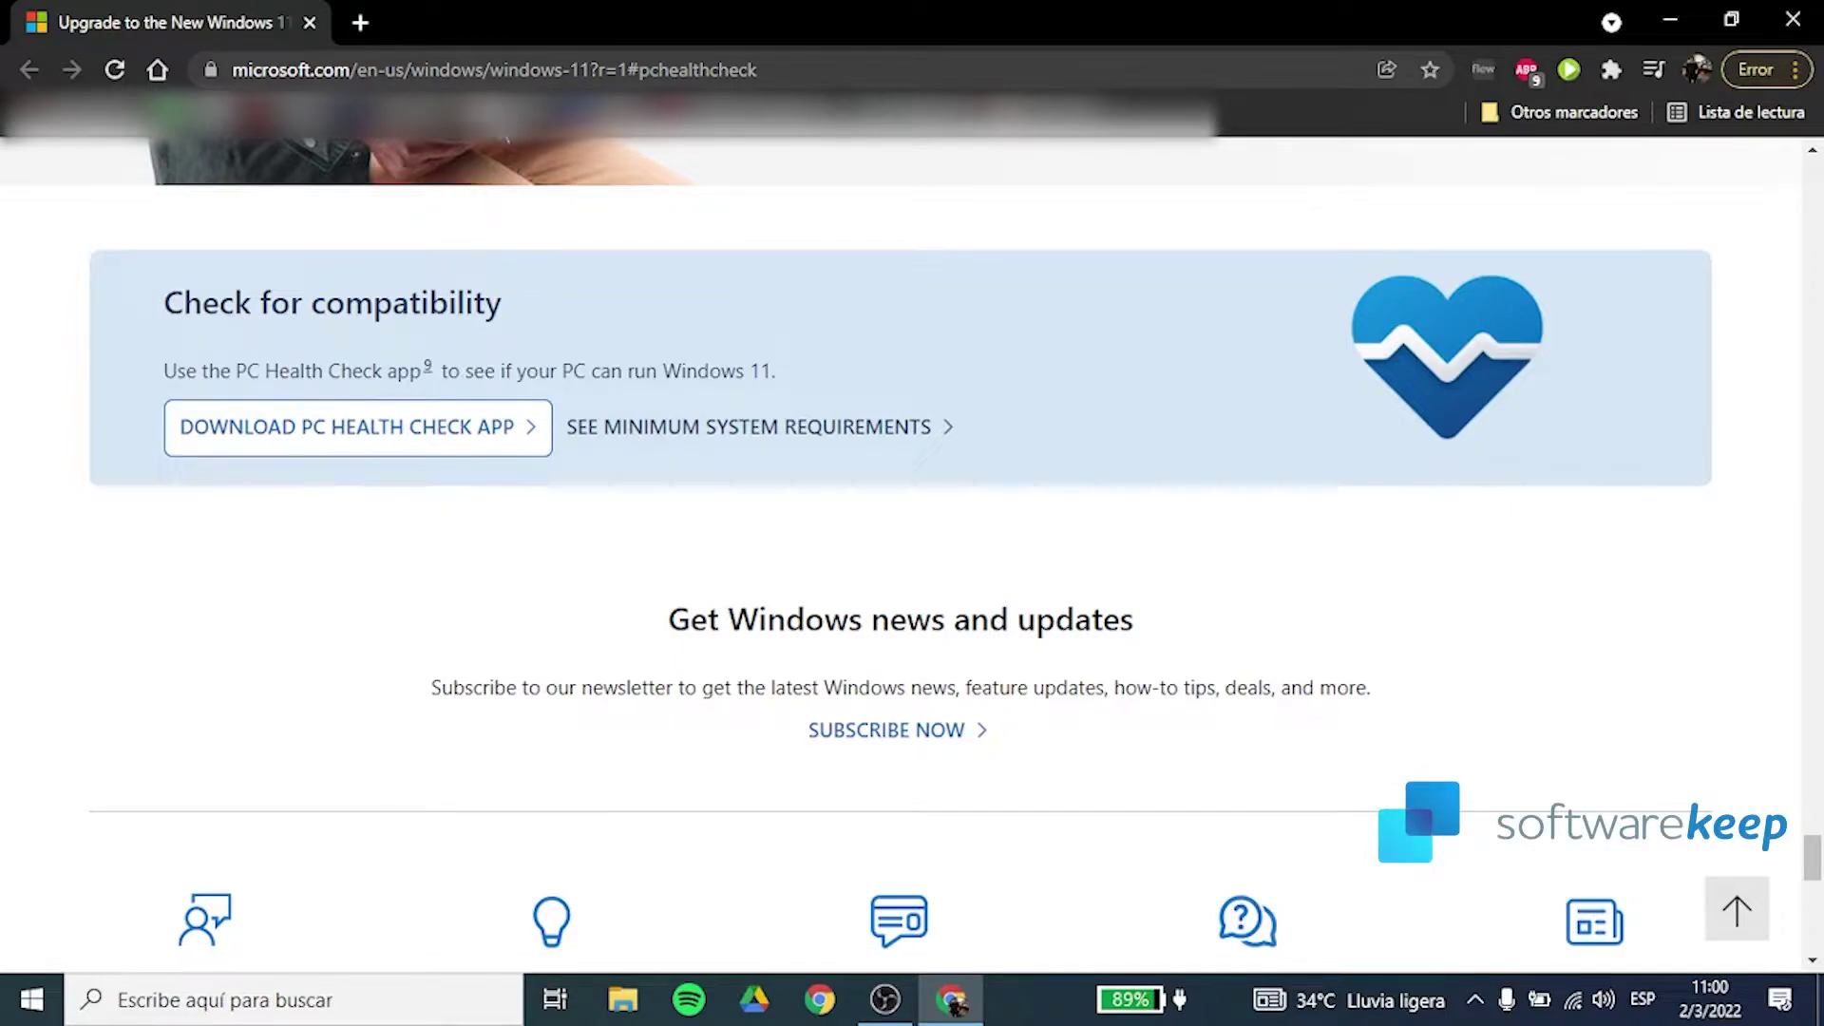
Step: Download the PC Health Check installer from the Windows 11 page's compatibility section
{"action": "left_click", "coordinate": [623, 71]}
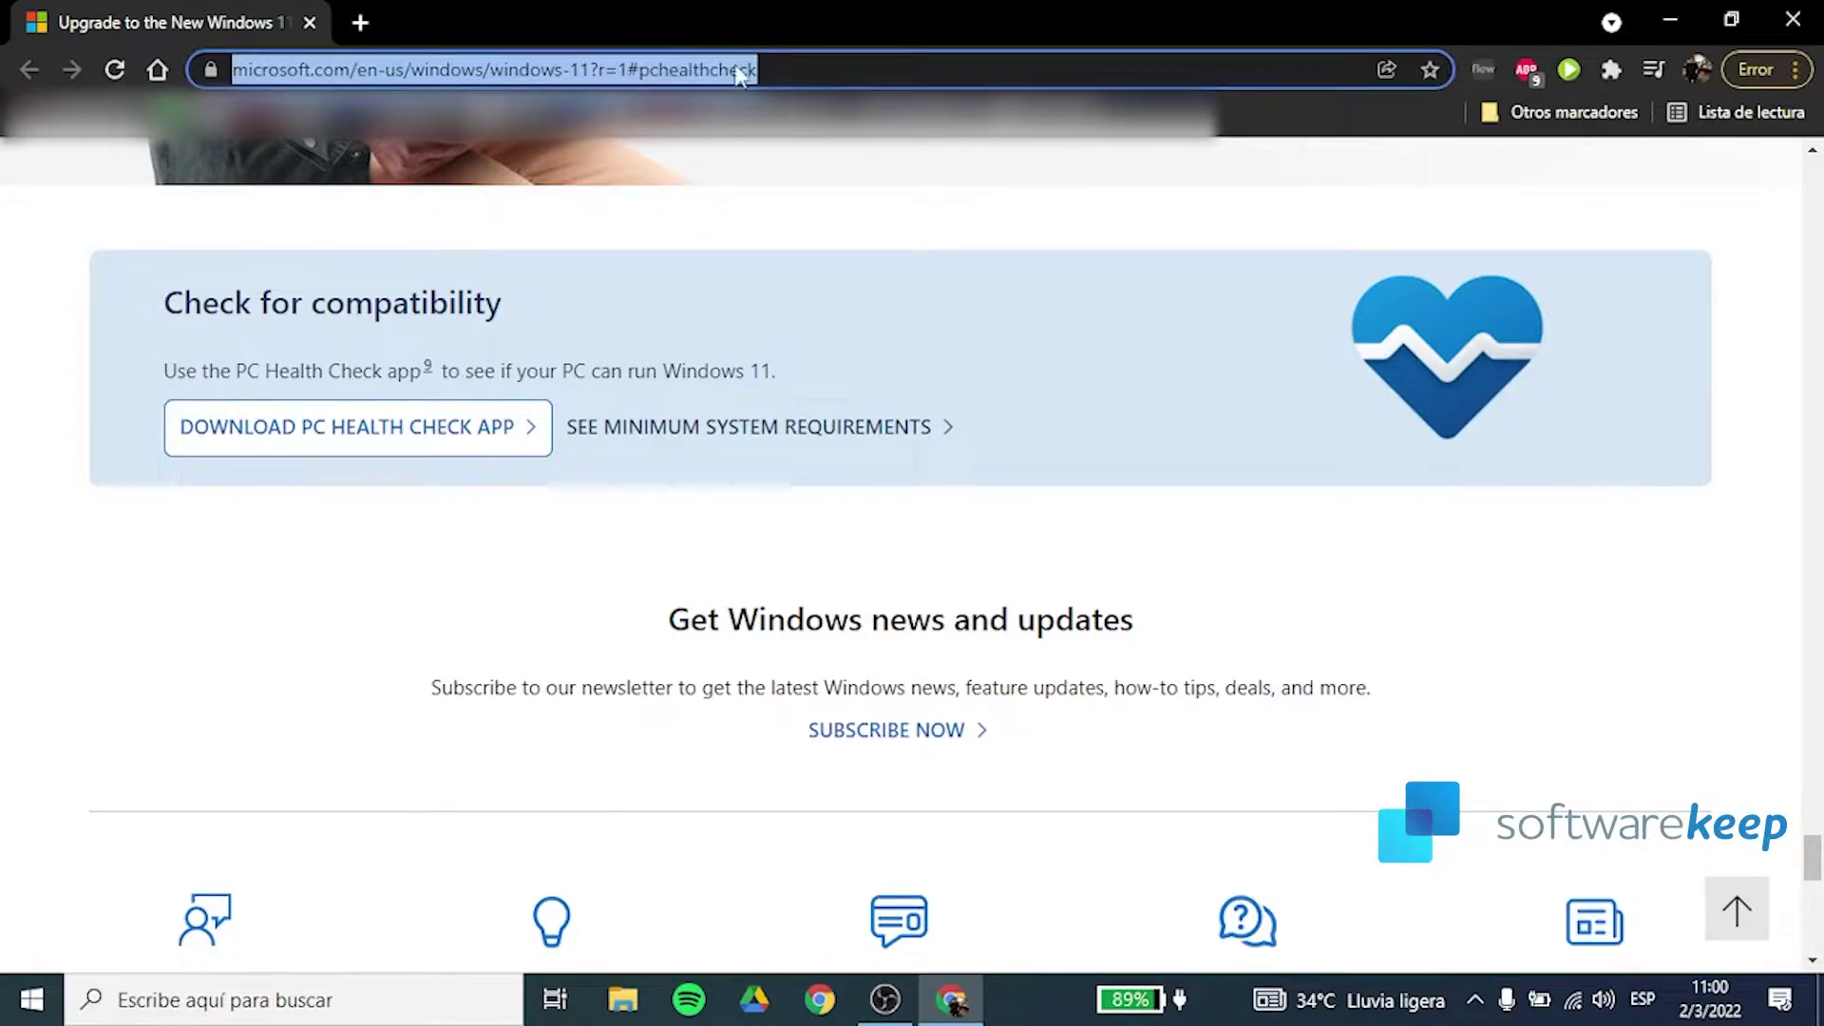
{"action": "left_click", "coordinate": [82, 694]}
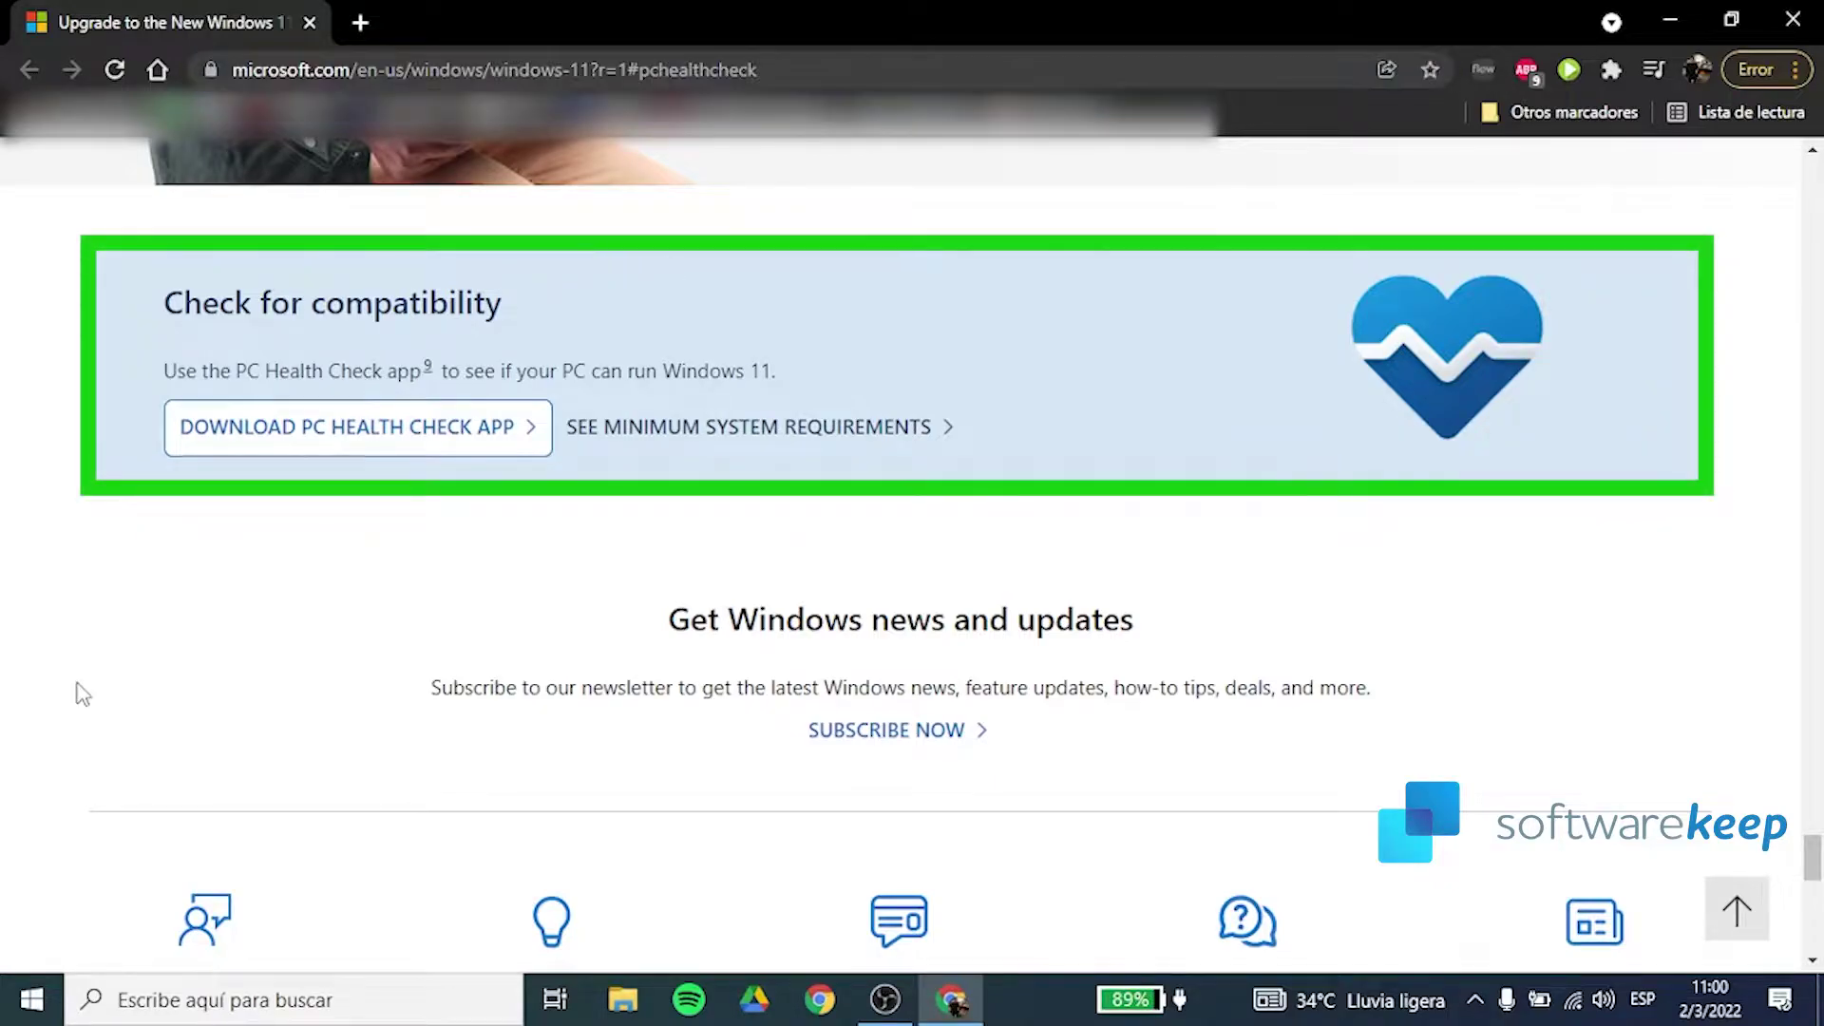
{"action": "left_click", "coordinate": [377, 457]}
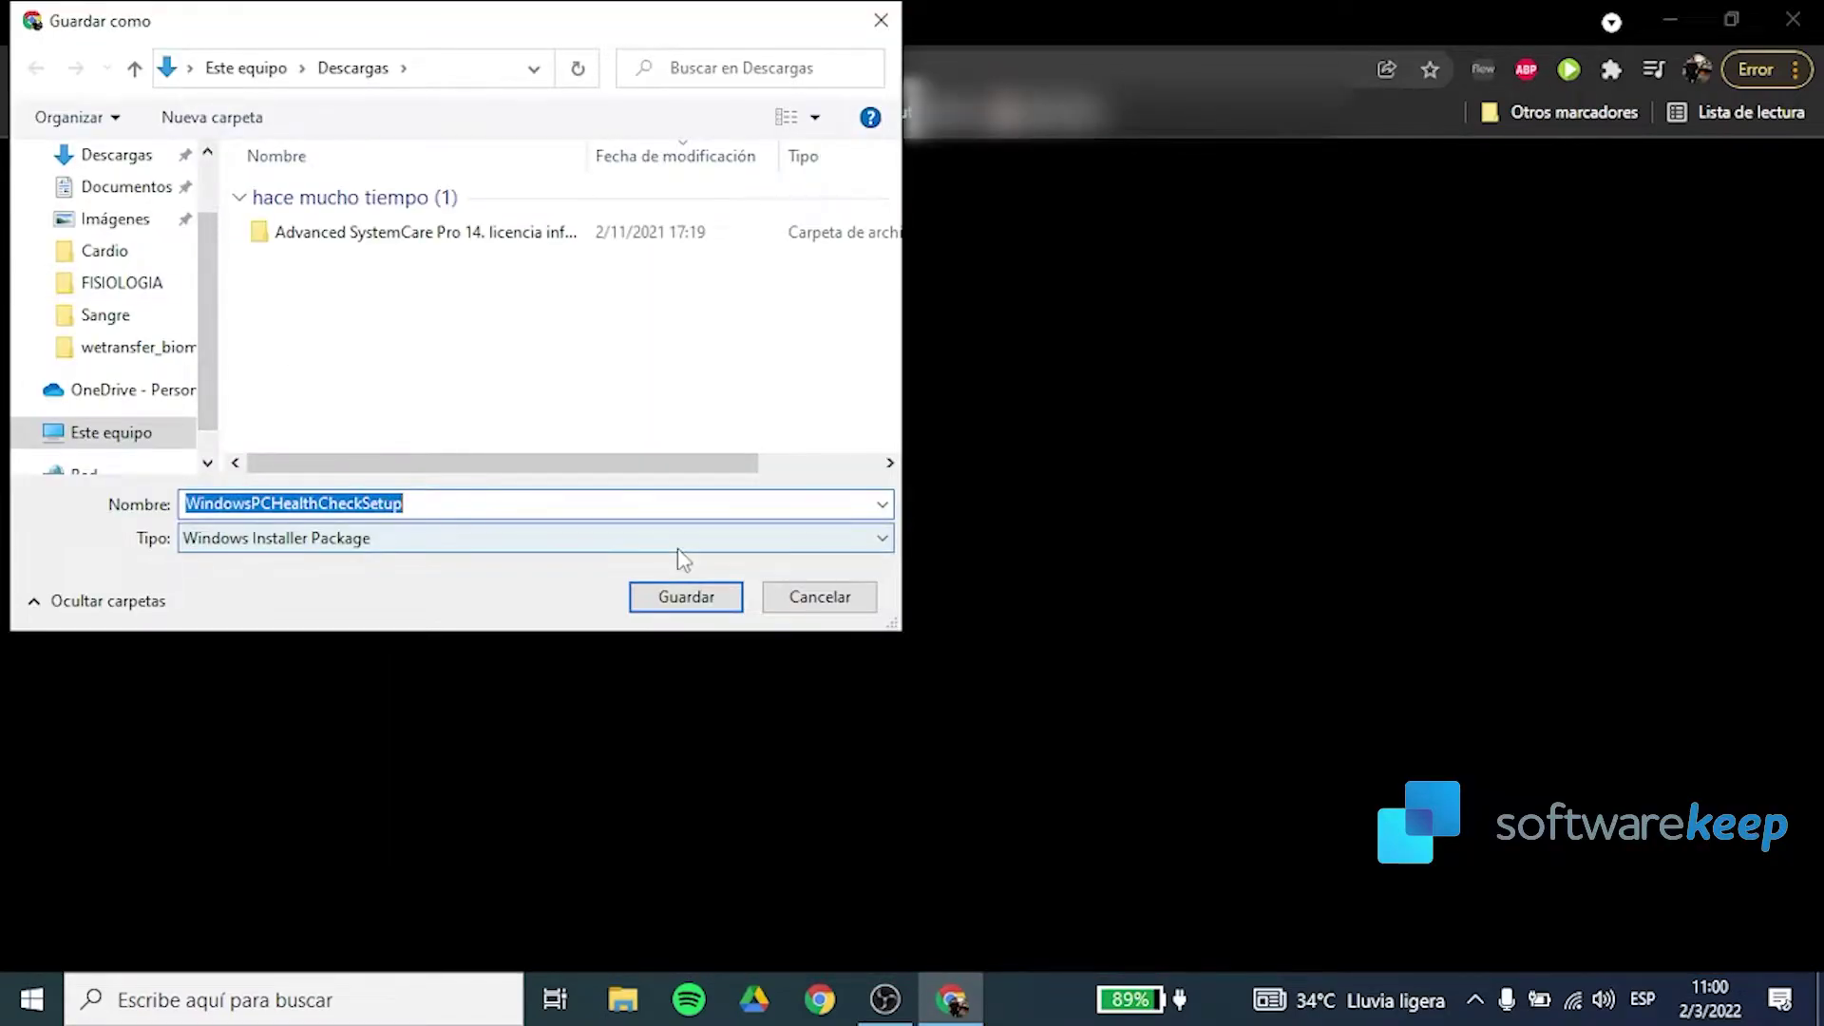
Step: Save the WindowsPCHealthCheckSetup installer to Downloads, run it and complete the installation
{"action": "left_click", "coordinate": [692, 596]}
{"action": "left_click", "coordinate": [231, 931]}
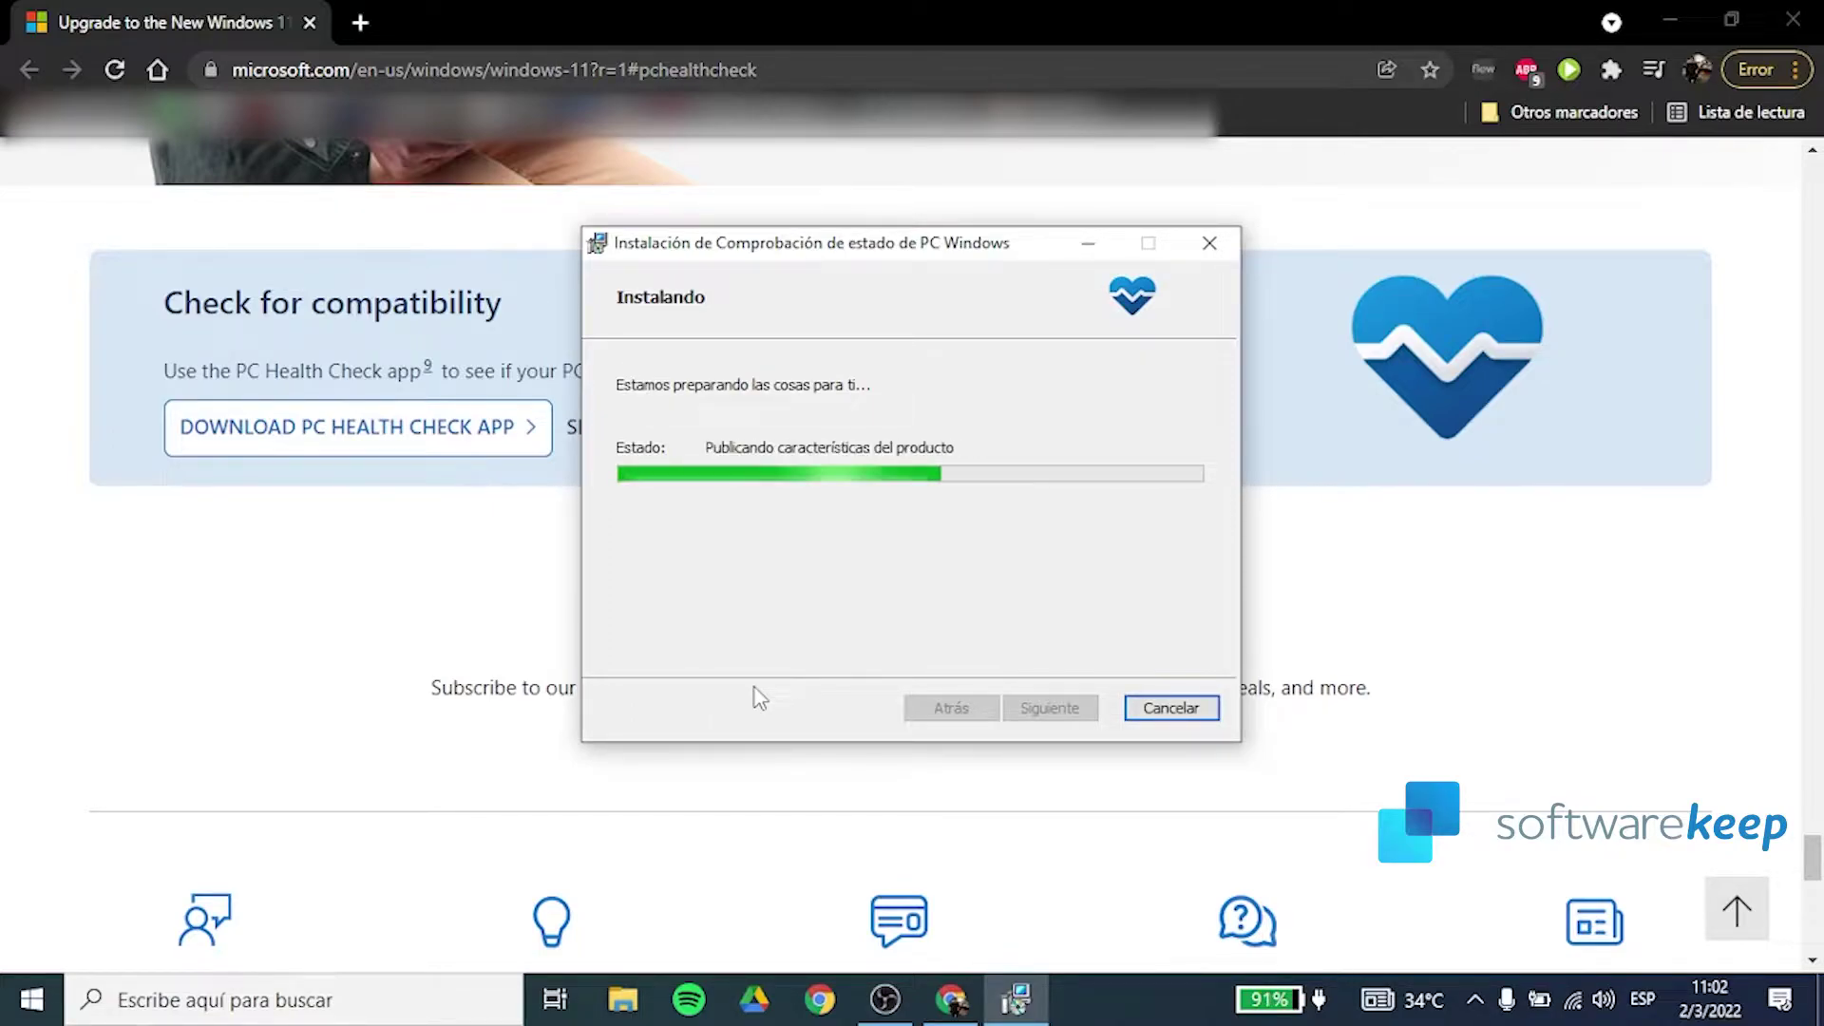
{"action": "left_click", "coordinate": [1025, 708]}
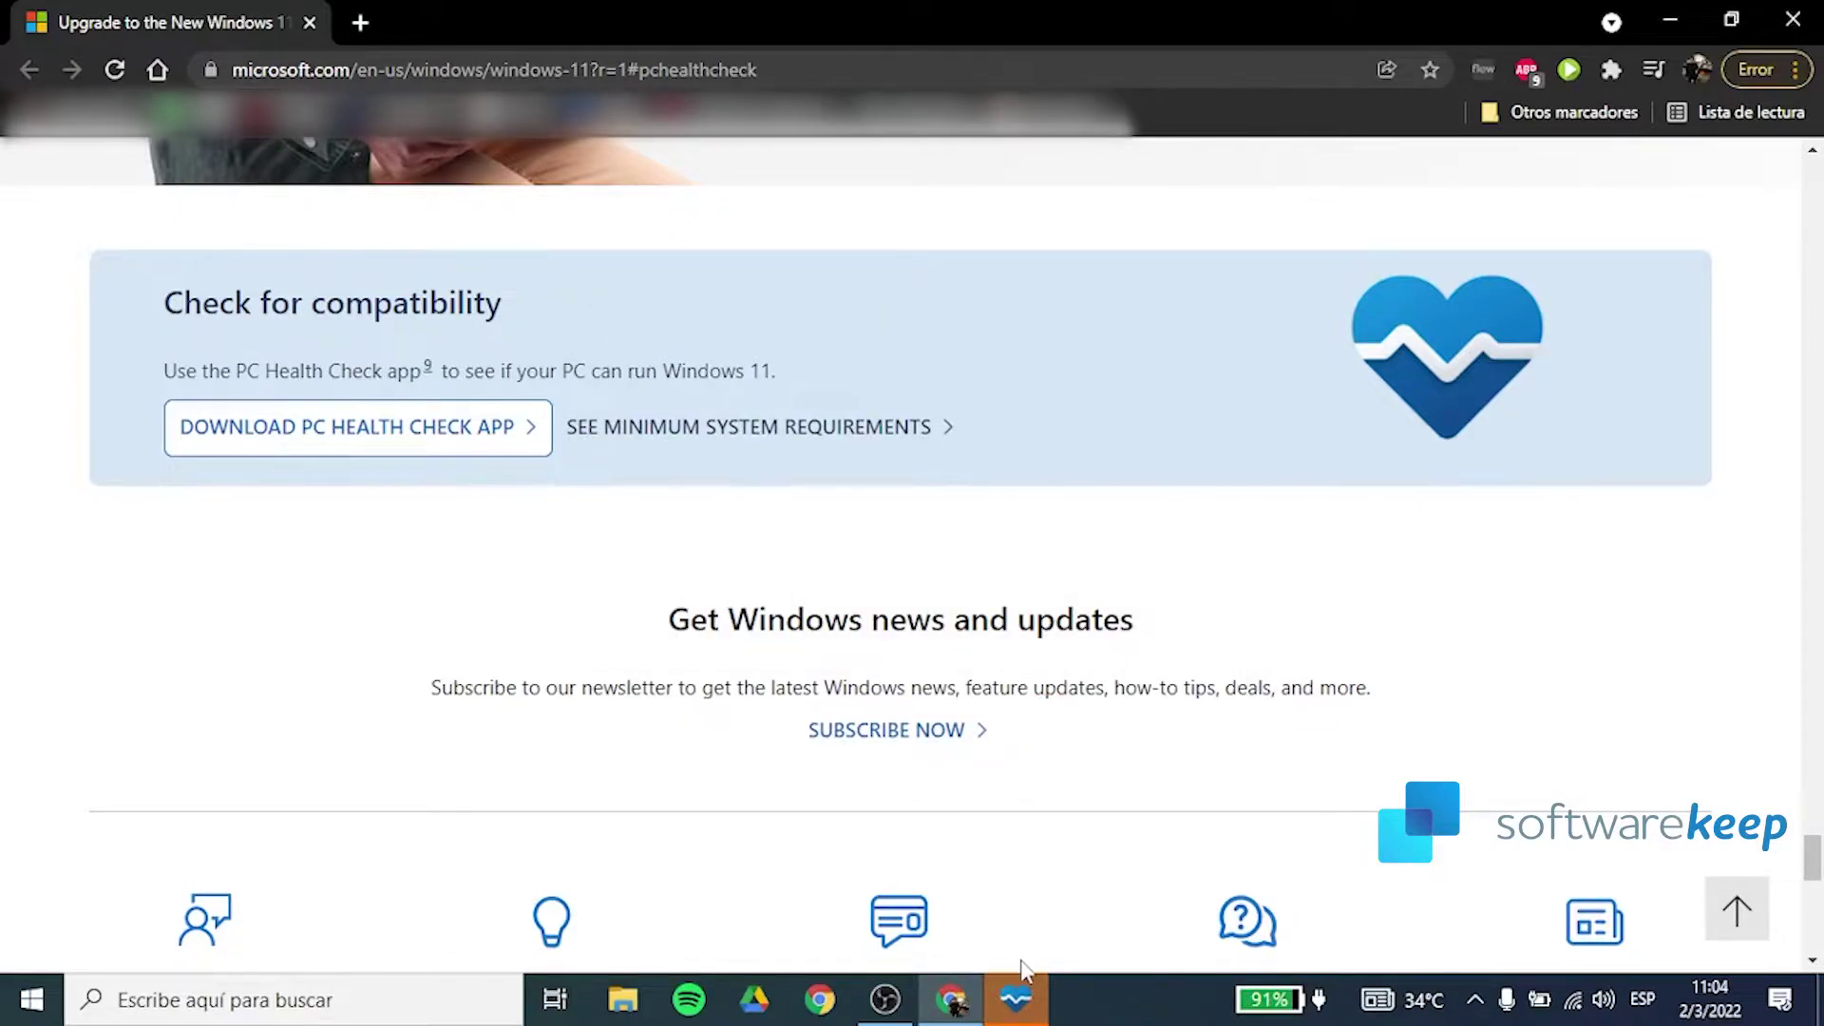
Step: Run a PC Health Check confirming this PC meets Windows 11 requirements, then bring up Start
{"action": "left_click", "coordinate": [1018, 995]}
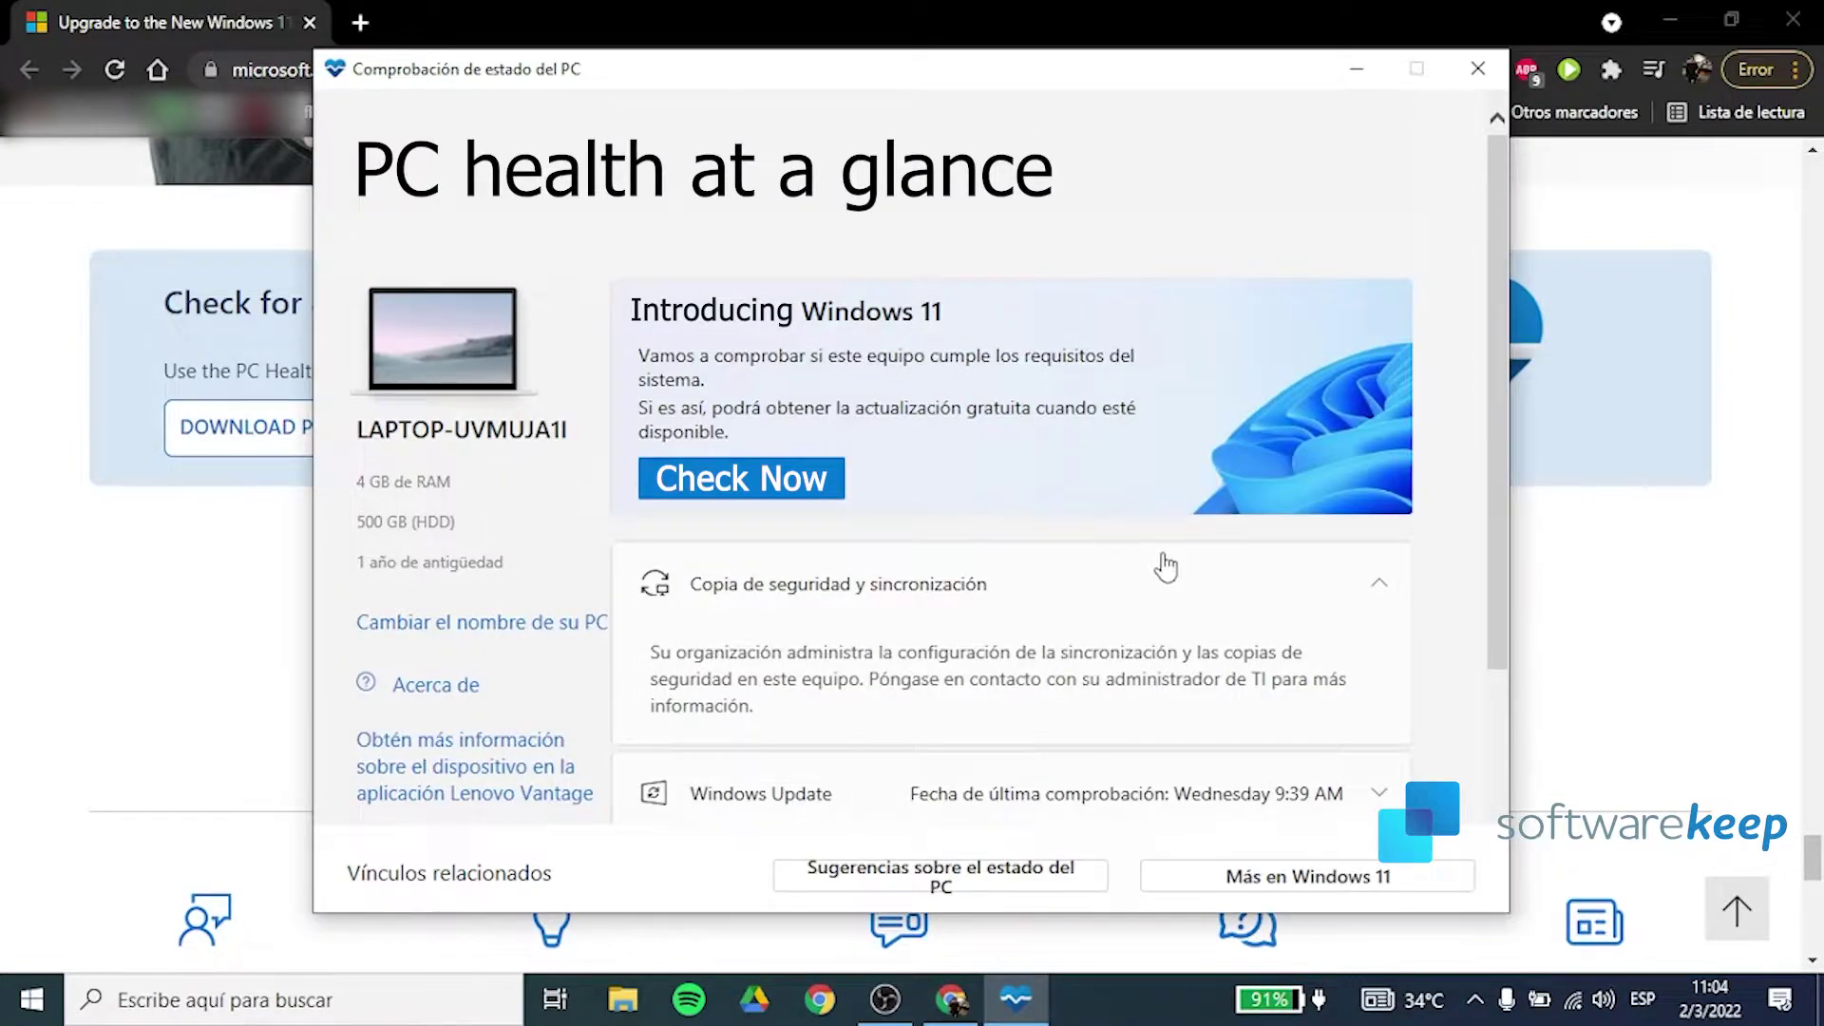
{"action": "left_click", "coordinate": [811, 498]}
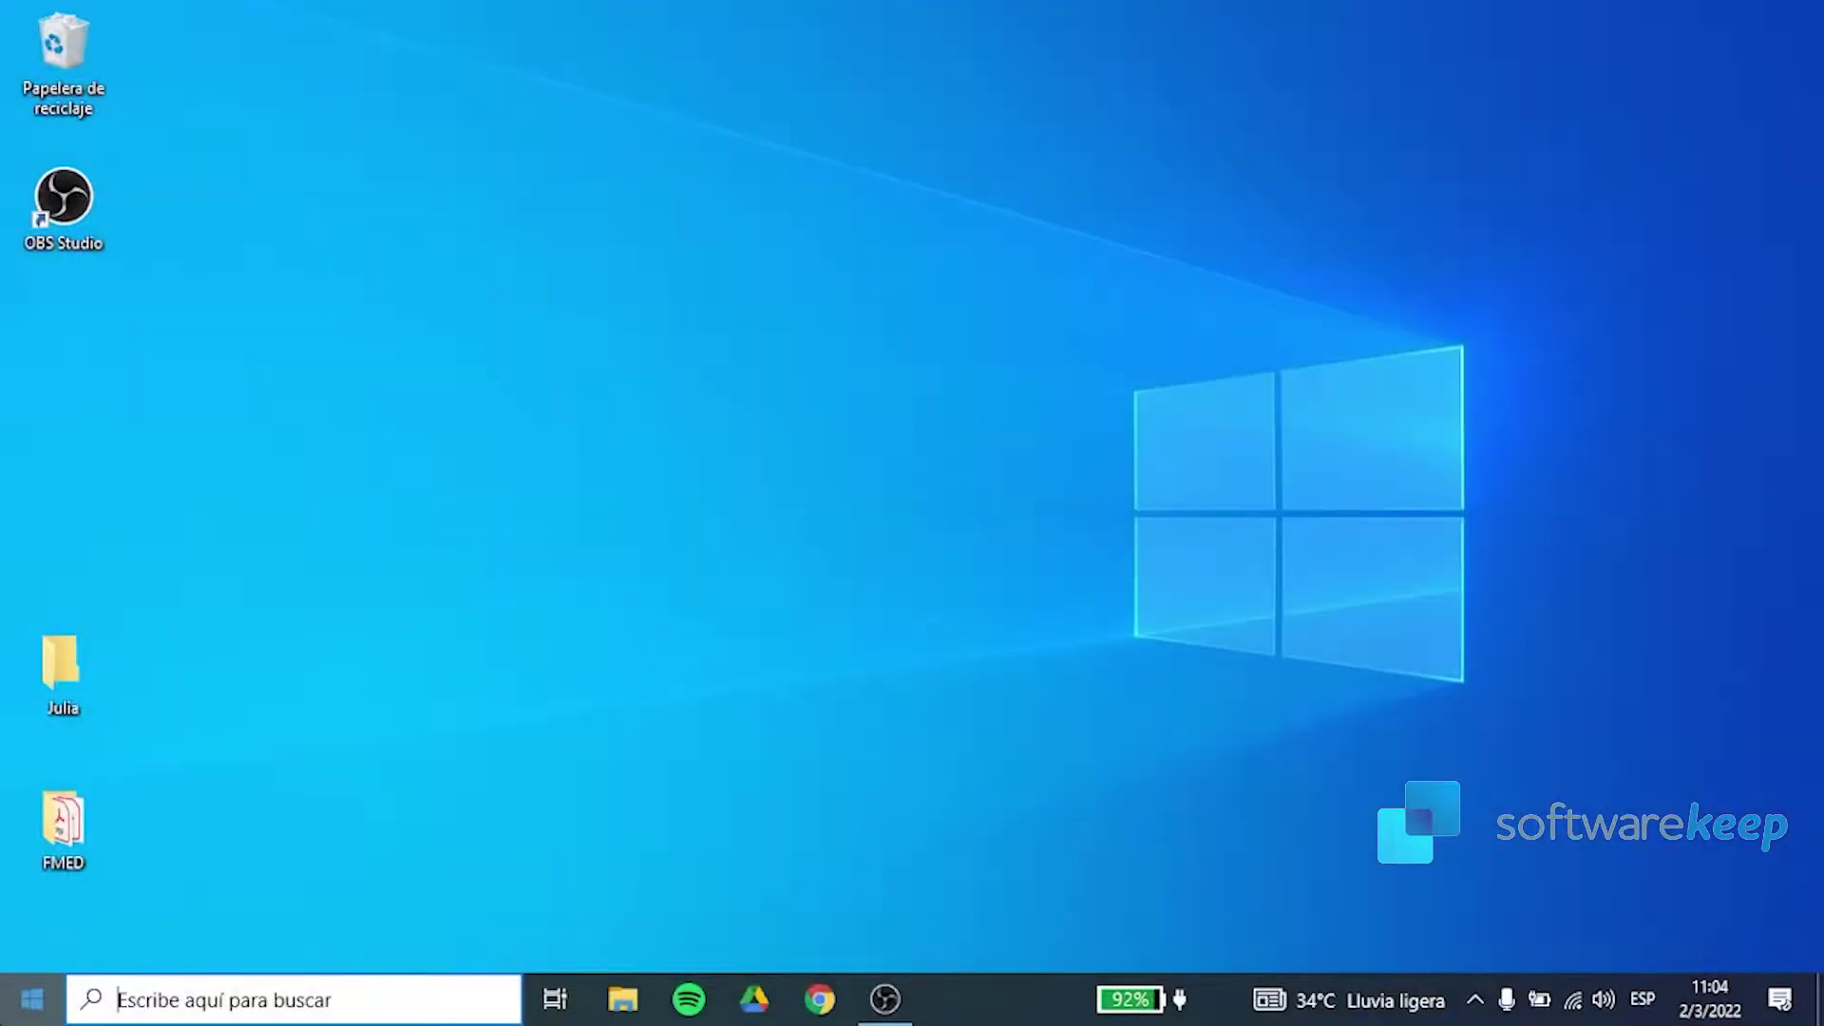
{"action": "key", "text": "super"}
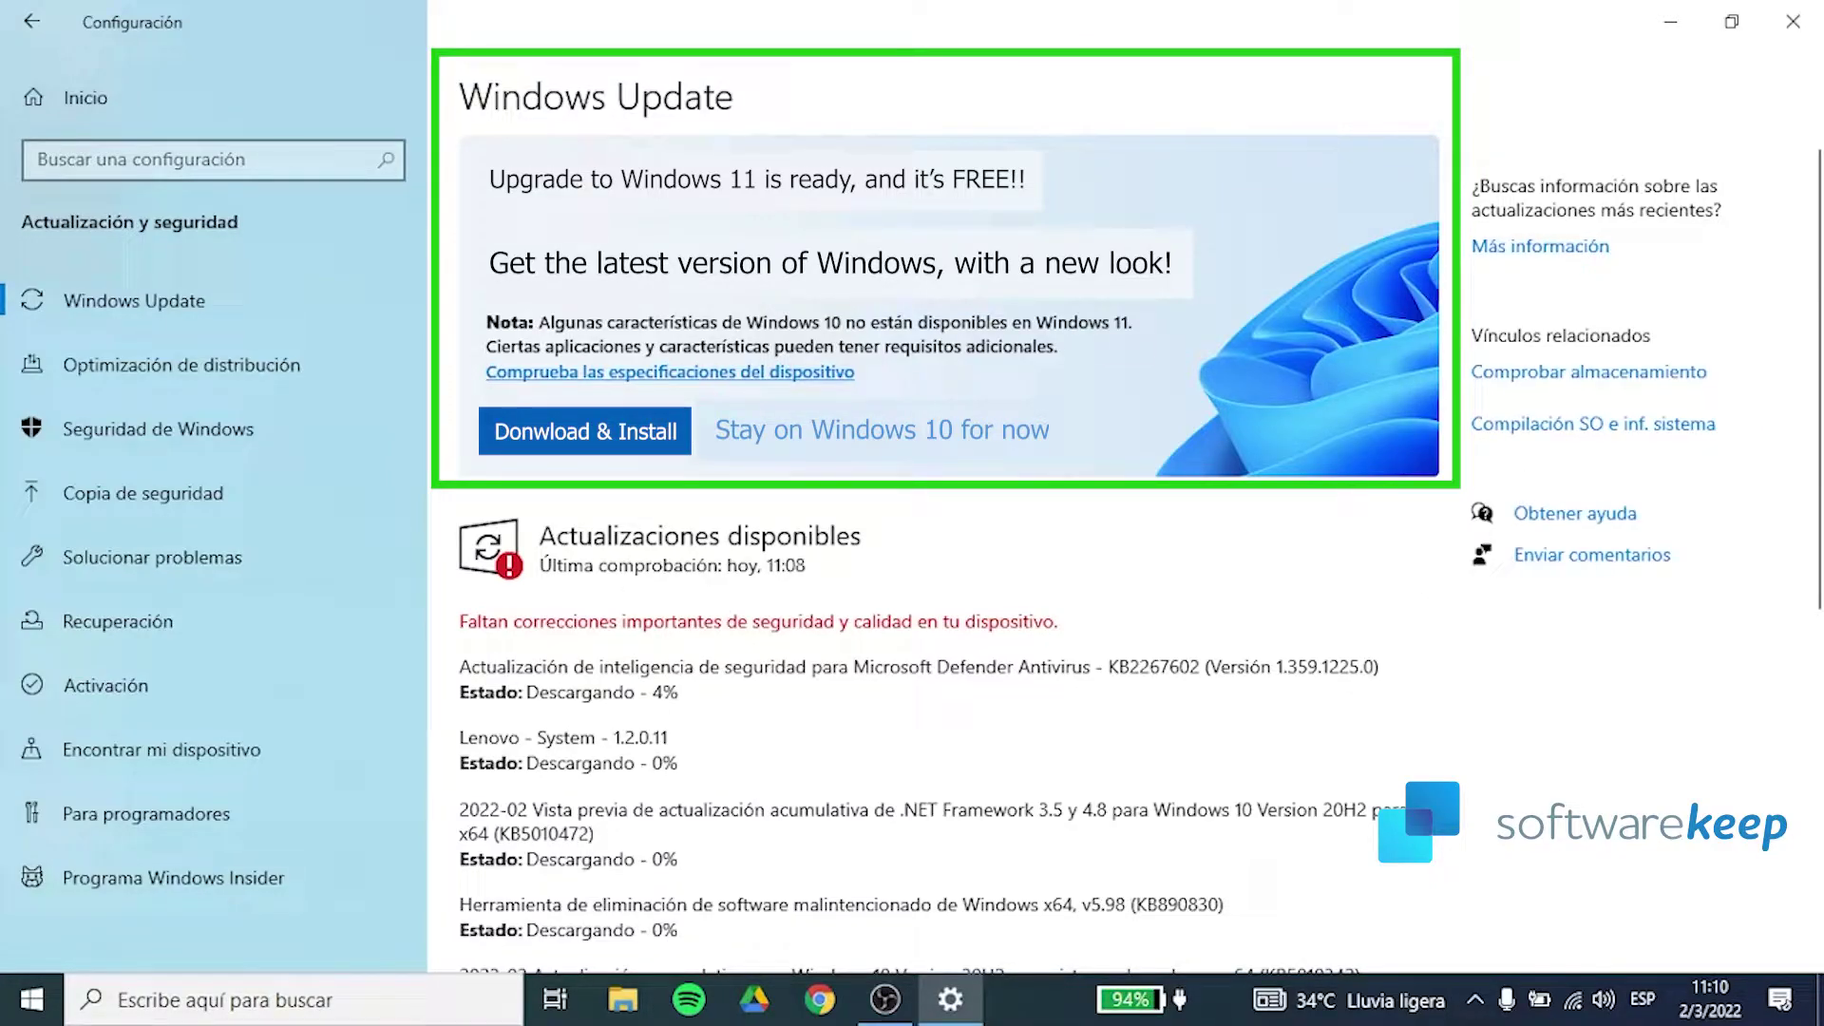
Step: Begin the Windows 11 Download & Install and accept the license terms
{"action": "left_click", "coordinate": [656, 424]}
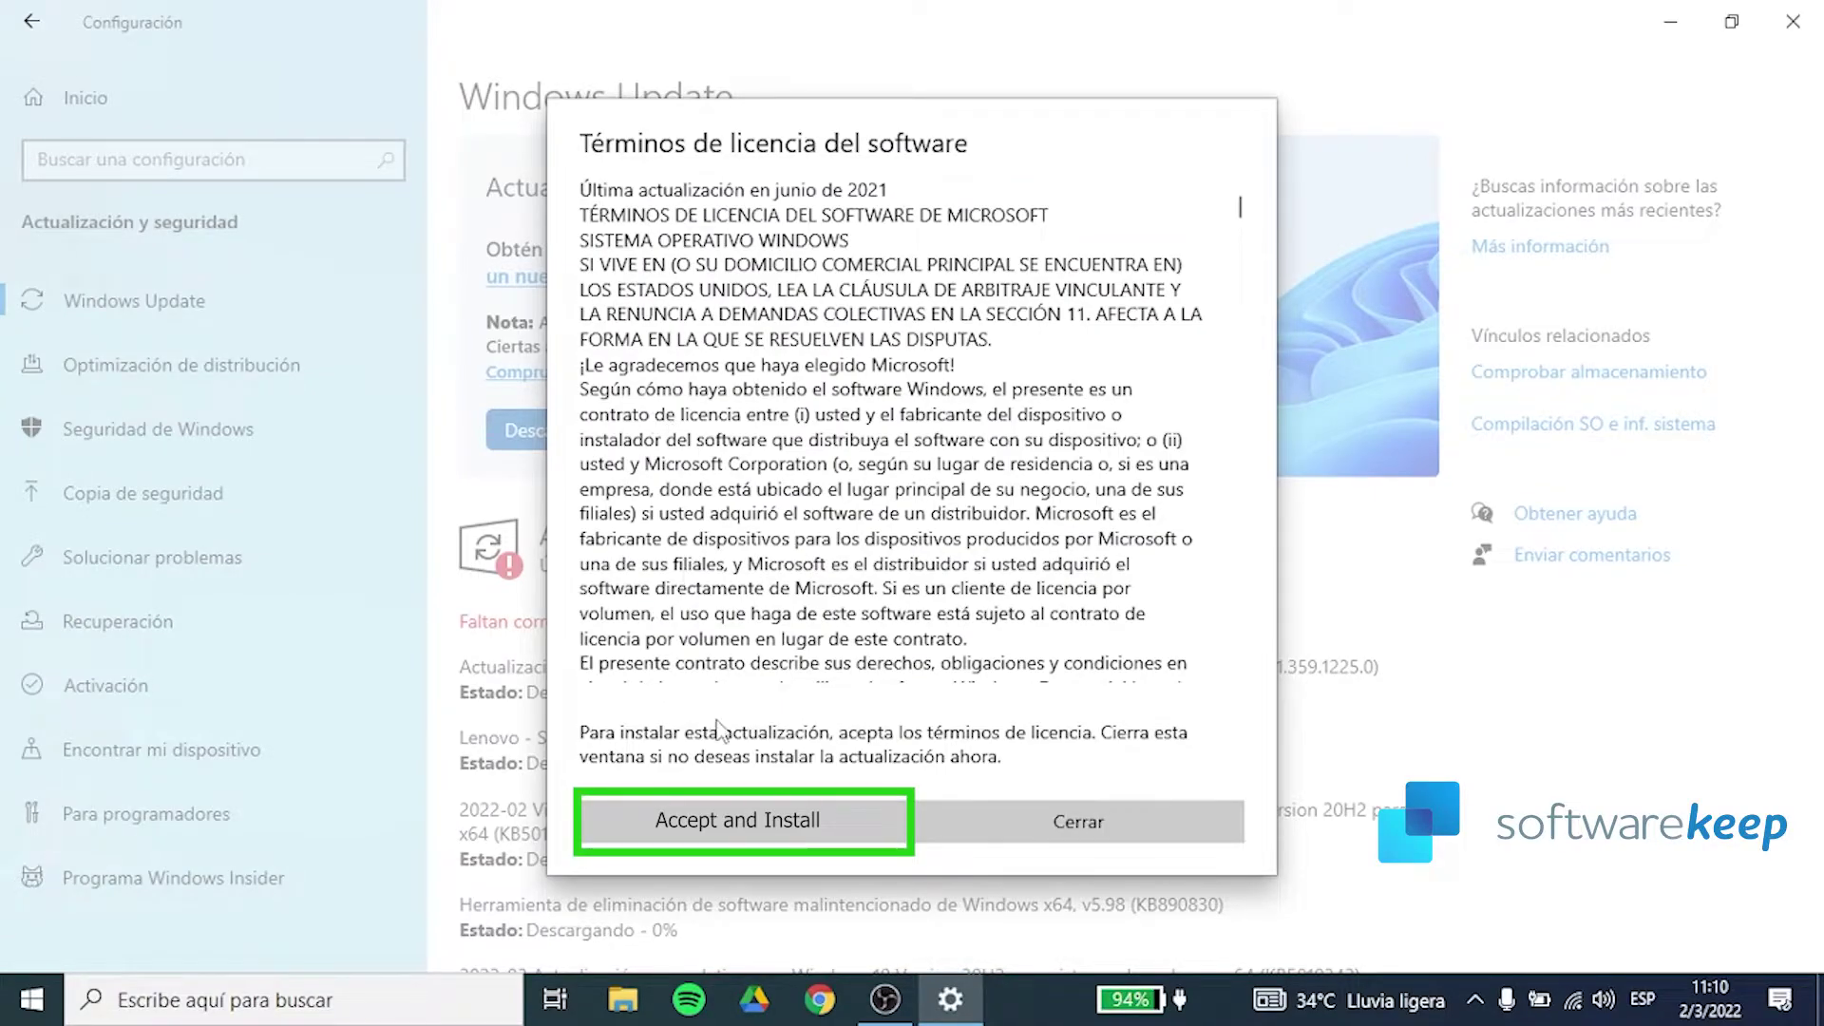
{"action": "left_click", "coordinate": [781, 834]}
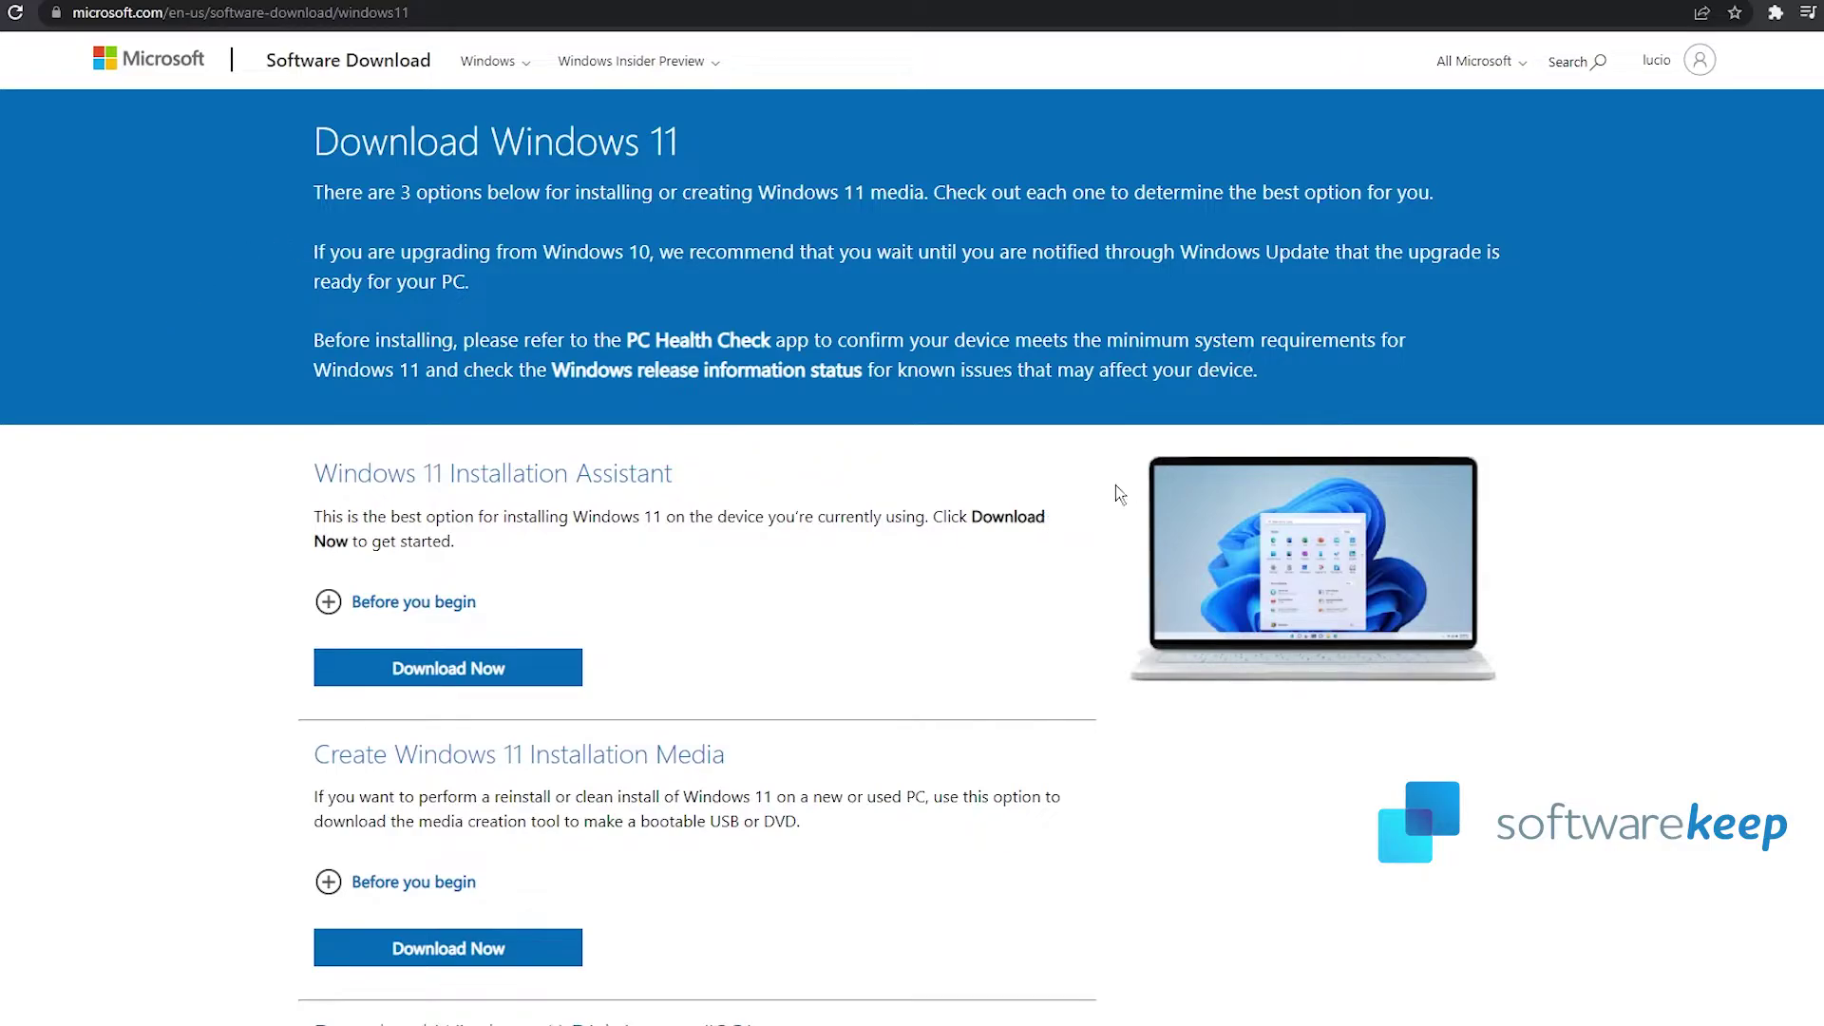
Step: Expand the Installation Assistant's Before you begin notes listing Windows 10 version 2004 and 9 GB free space
{"action": "scroll", "coordinate": [1010, 503], "scroll_direction": "down", "scroll_amount": 2}
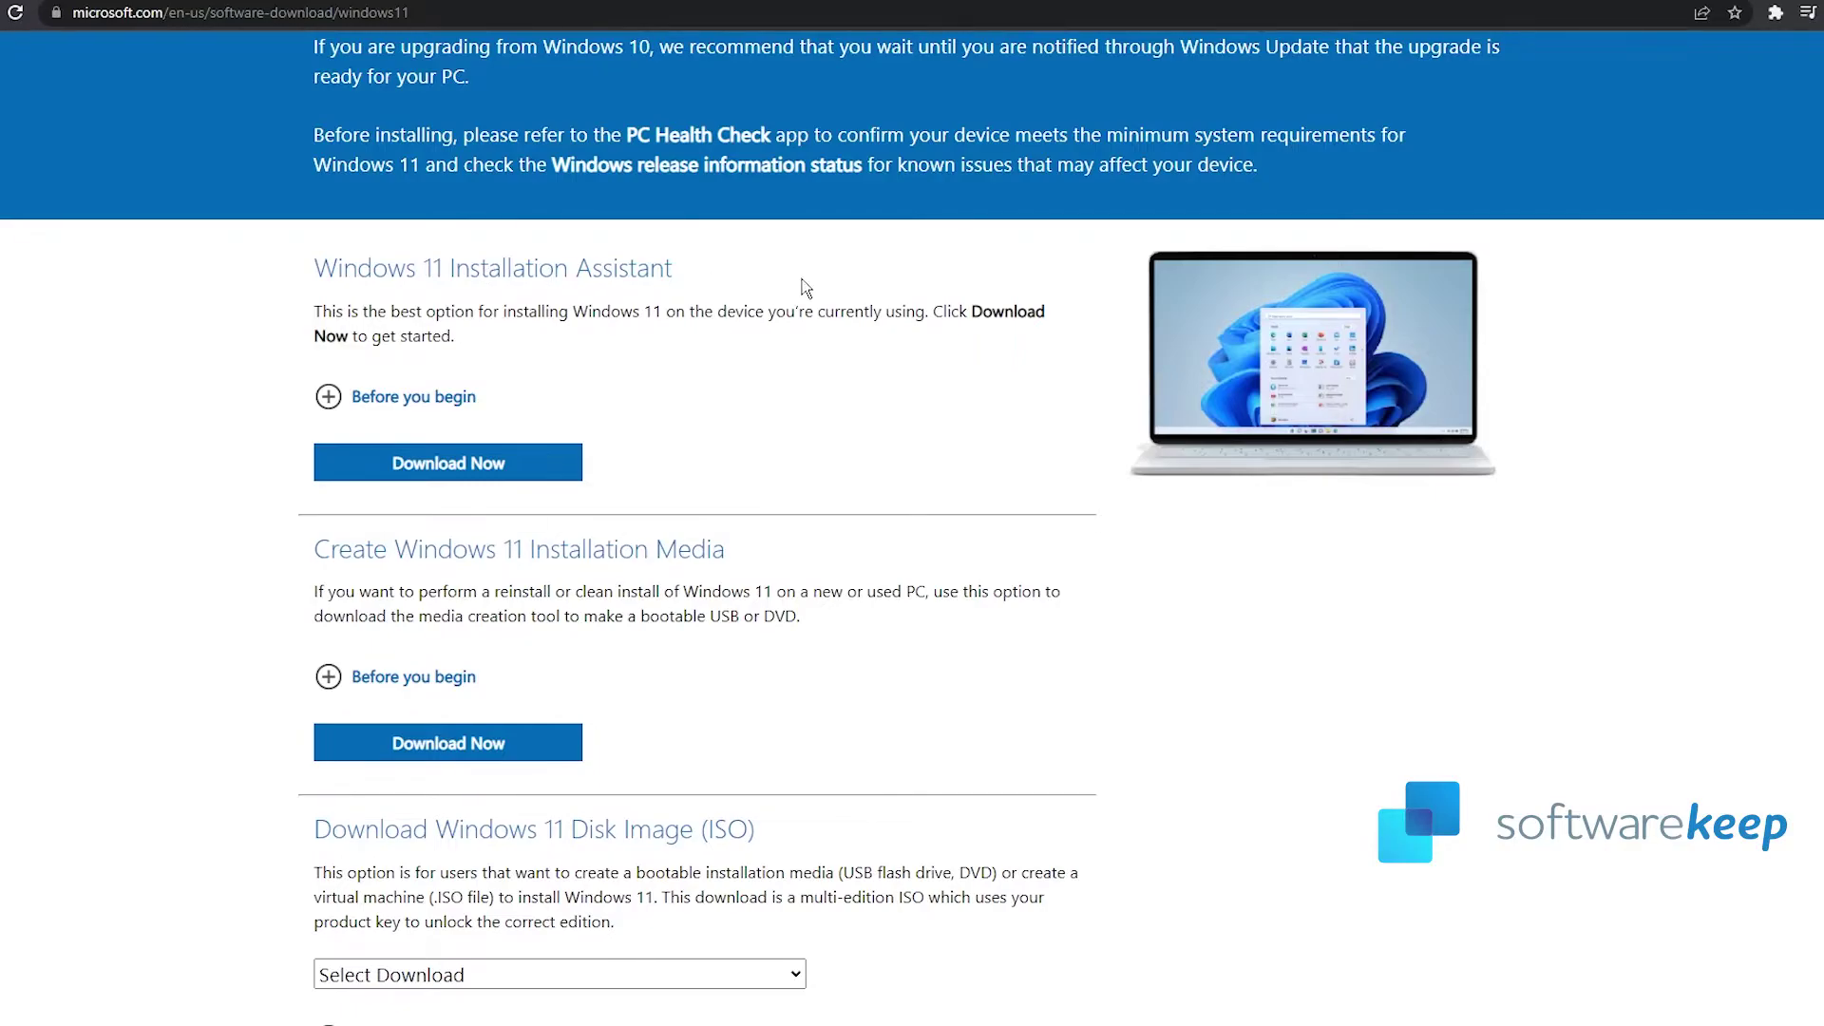
{"action": "left_click_drag", "start_coordinate": [377, 311], "coordinate": [653, 315]}
{"action": "left_click", "coordinate": [594, 333]}
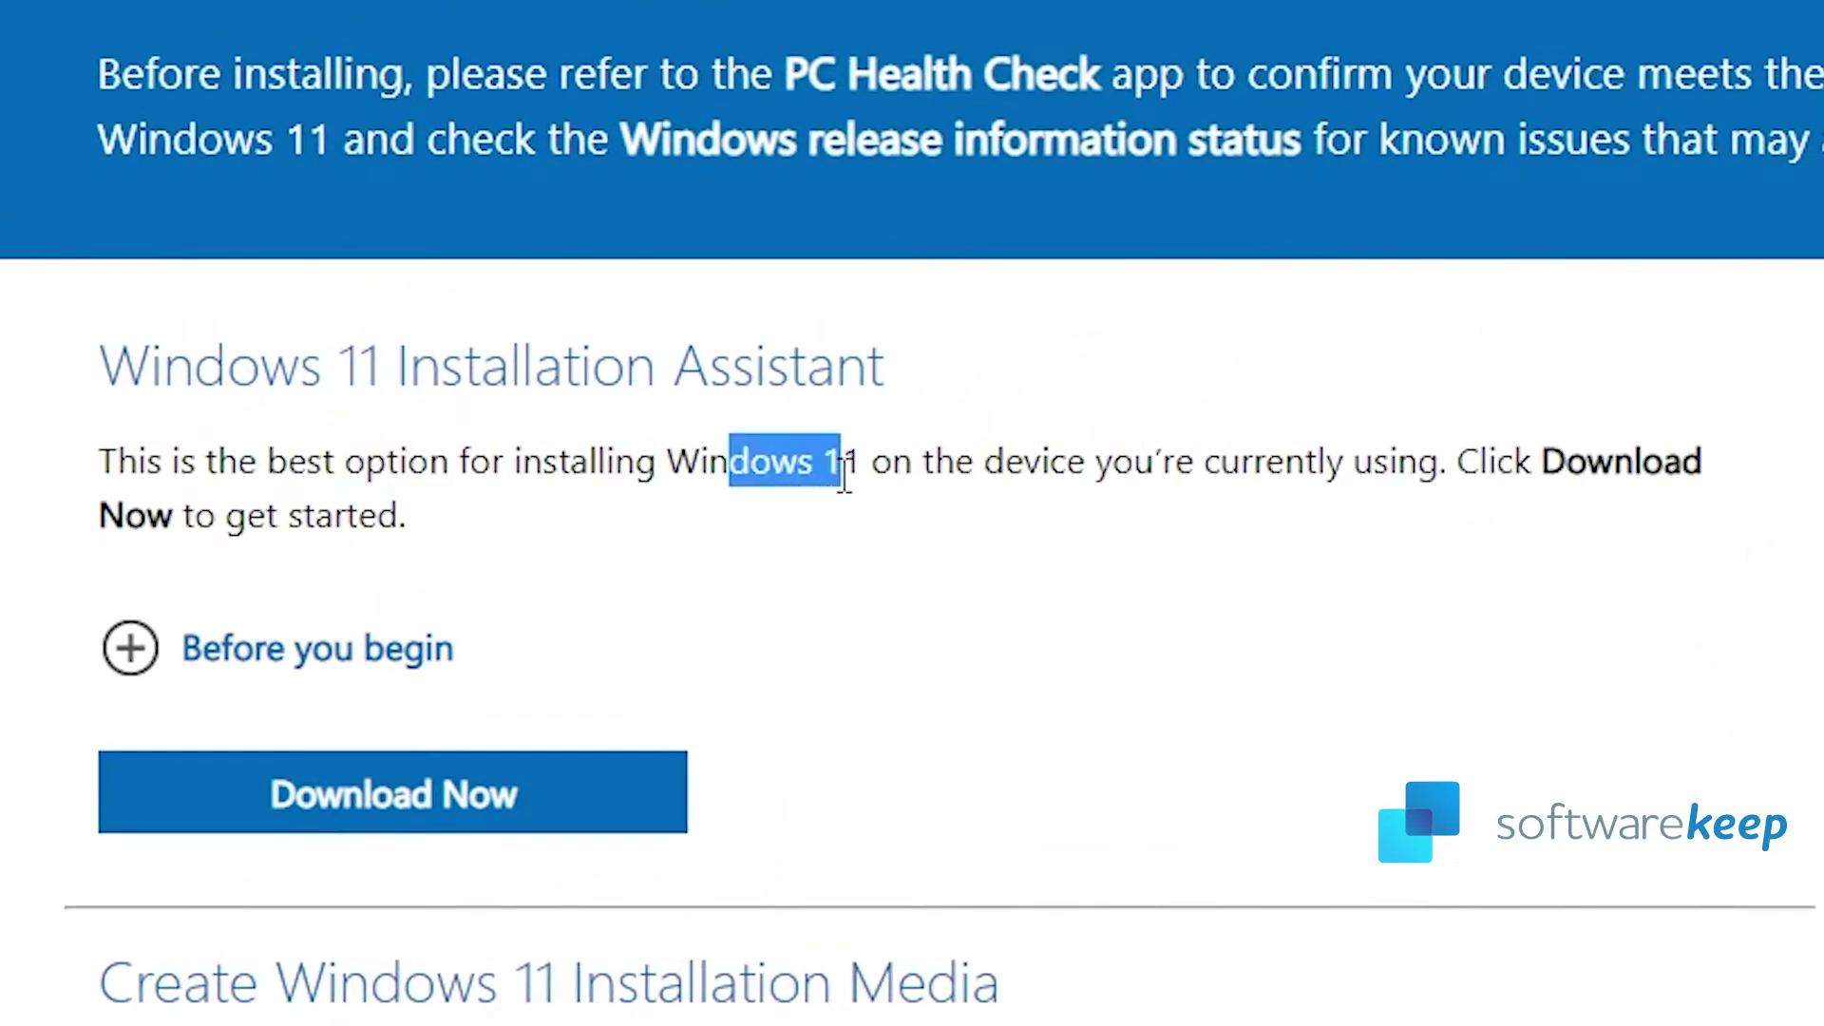
{"action": "left_click", "coordinate": [993, 467]}
{"action": "left_click_drag", "start_coordinate": [1142, 466], "coordinate": [1393, 460]}
{"action": "left_click", "coordinate": [1404, 460]}
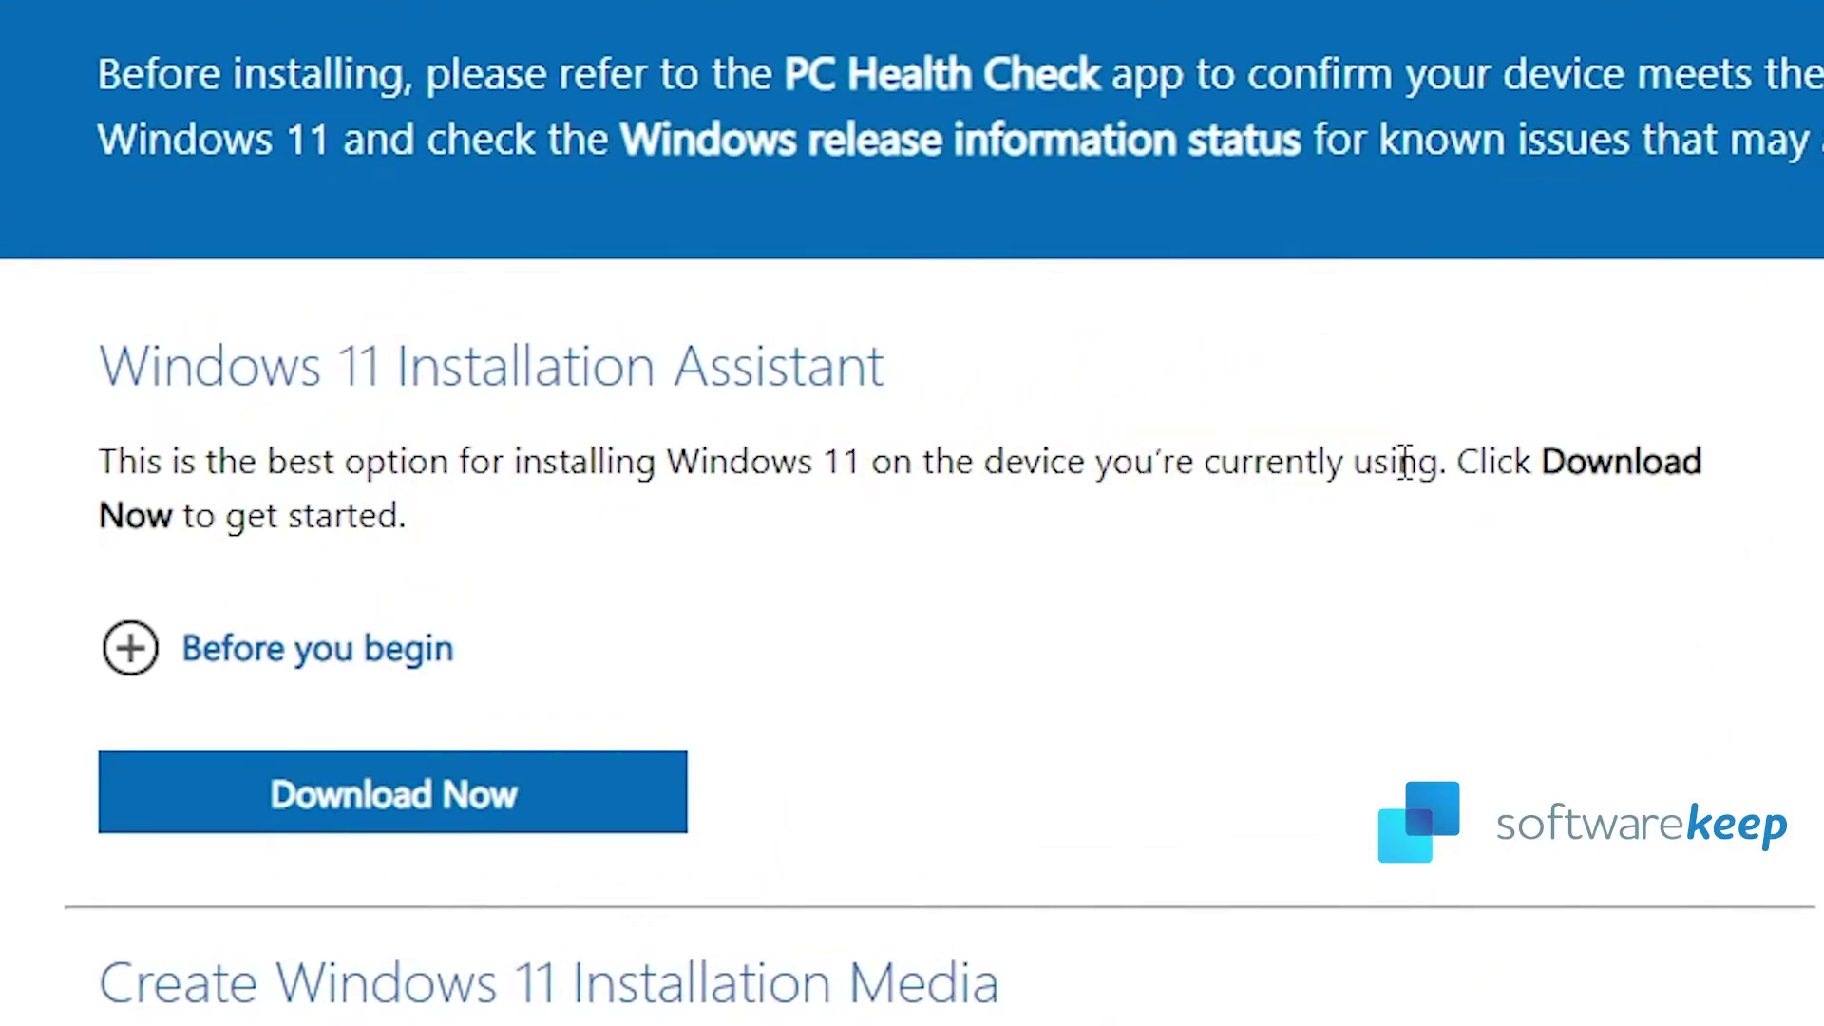
{"action": "left_click", "coordinate": [133, 654]}
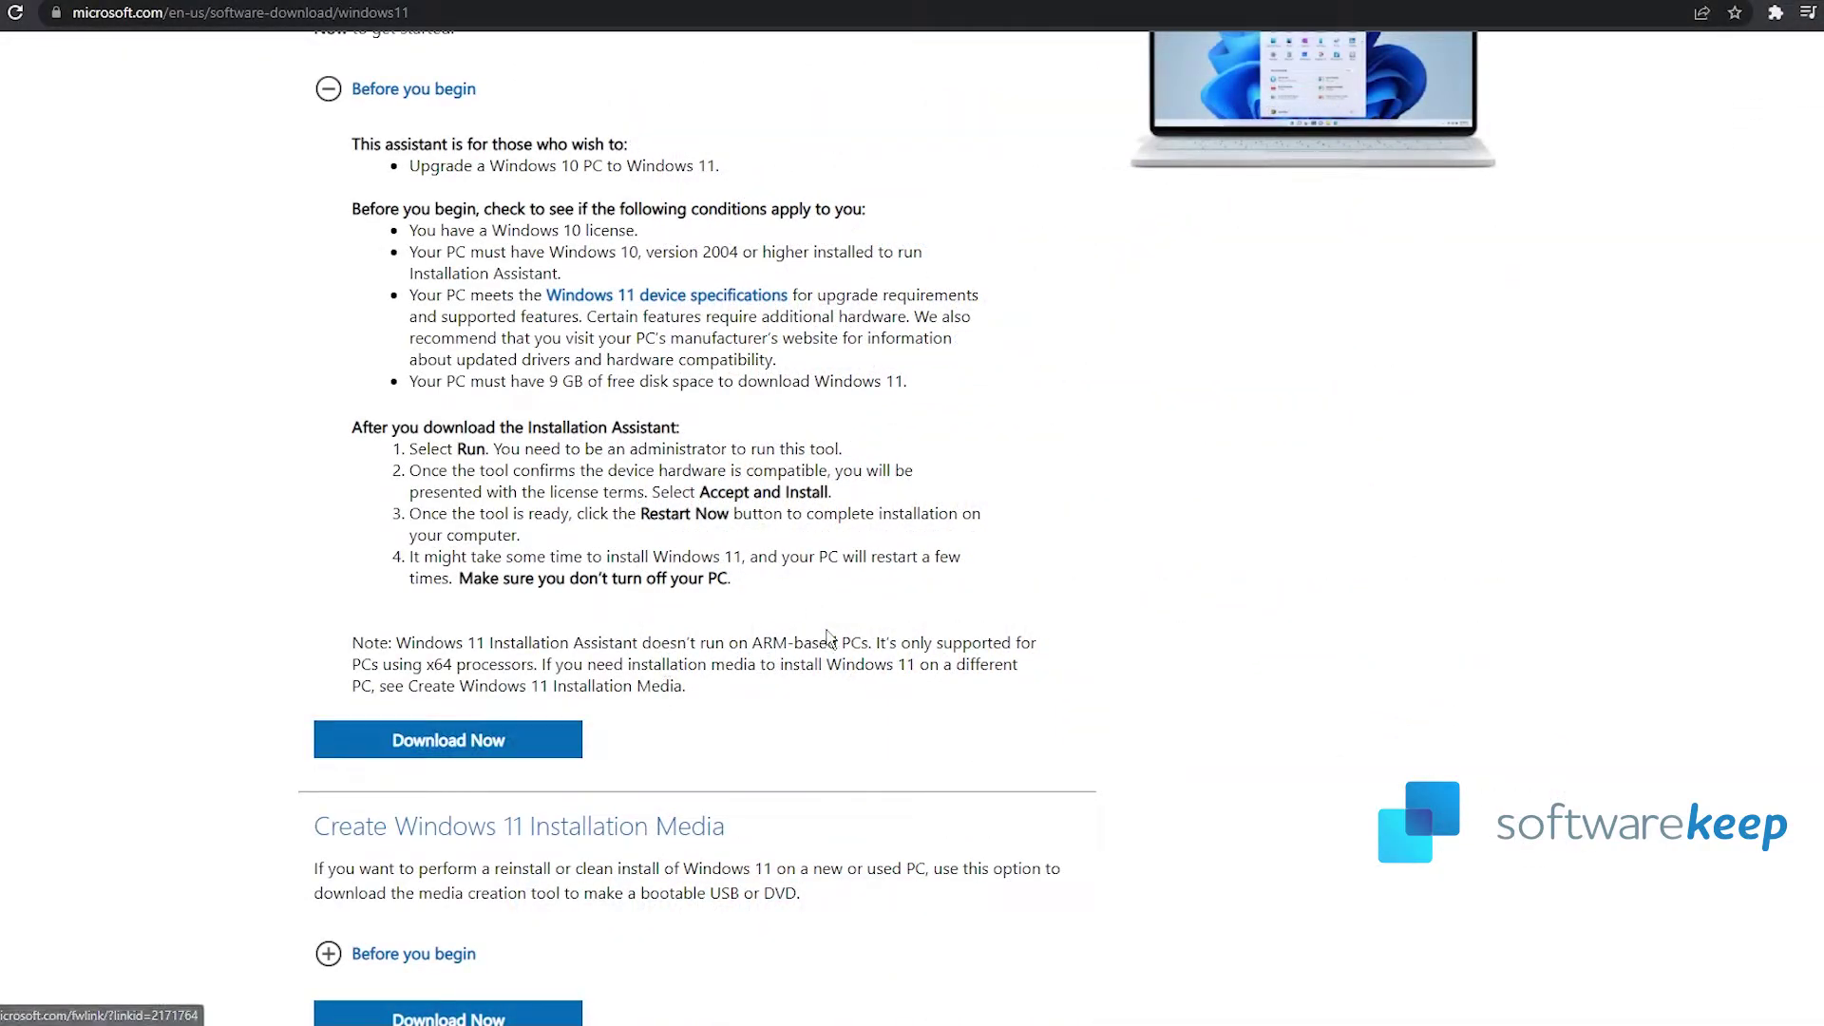
Step: Pick Windows 11 (multi-edition ISO) in the Download Windows 11 Disk Image (ISO) dropdown
{"action": "scroll", "coordinate": [835, 554], "scroll_direction": "down", "scroll_amount": 4}
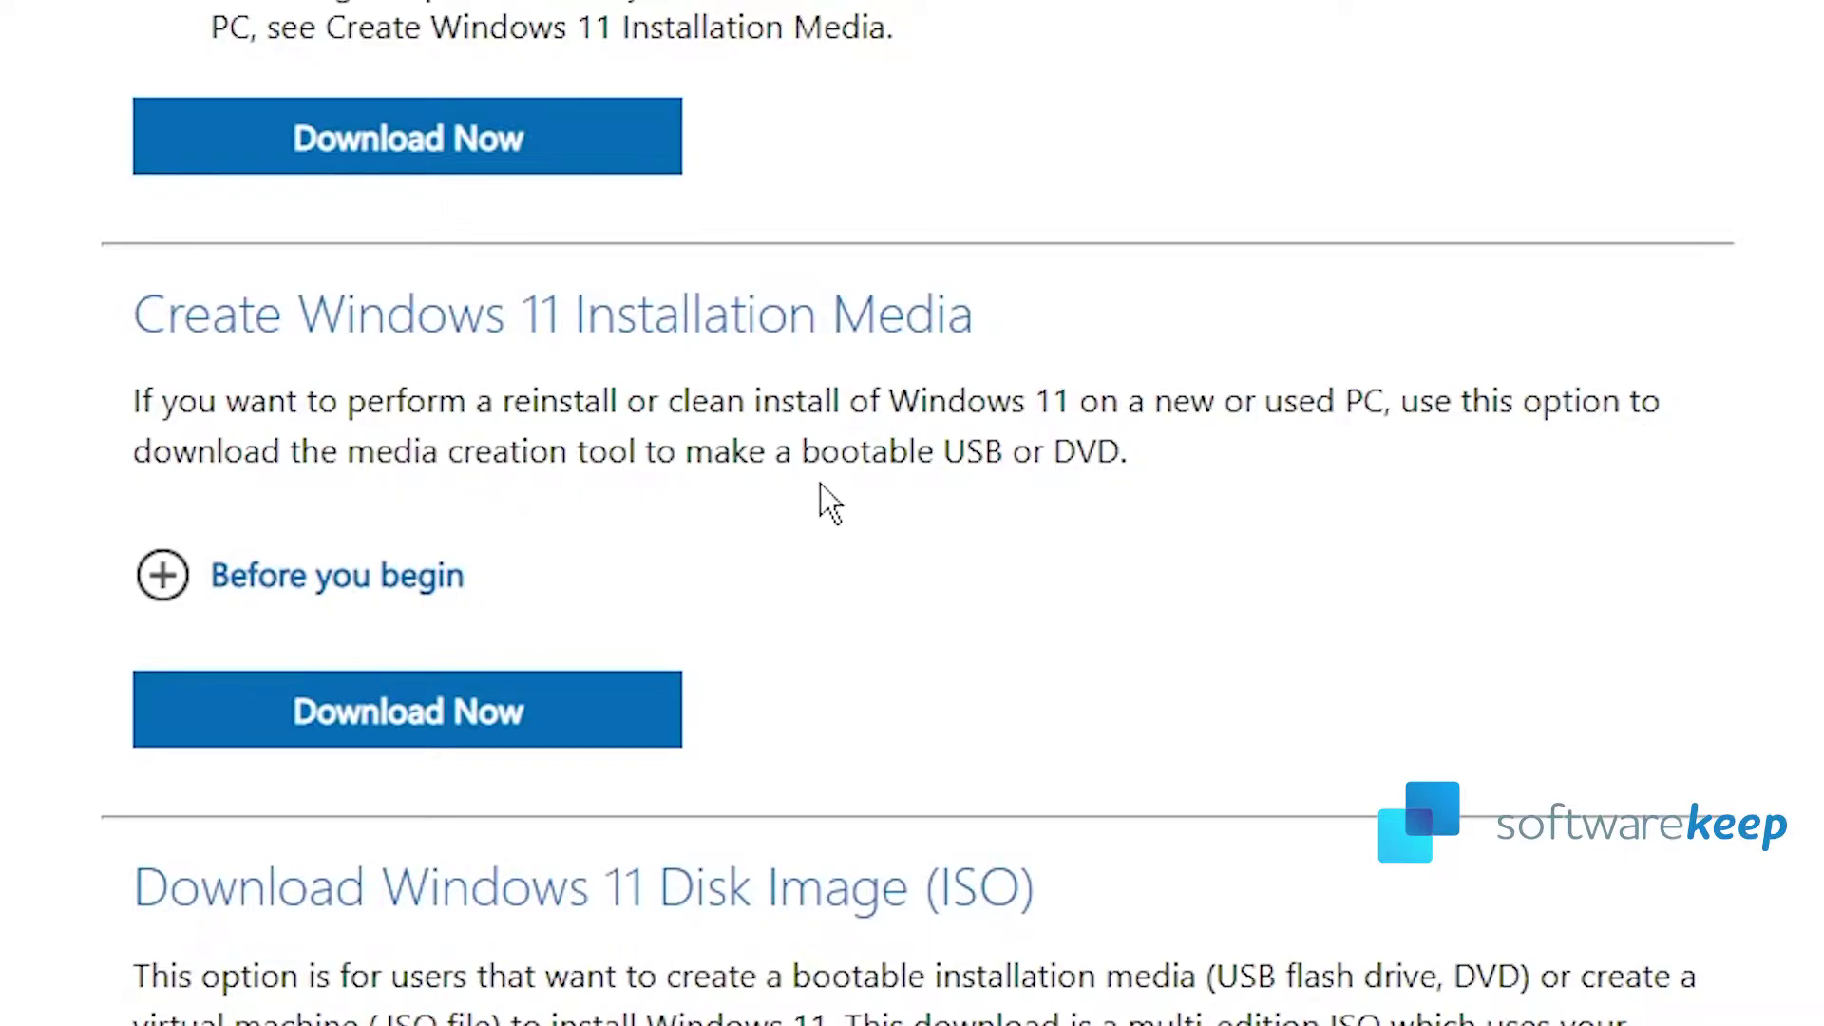
{"action": "left_click_drag", "start_coordinate": [1145, 456], "coordinate": [109, 409]}
{"action": "left_click", "coordinate": [0, 1025]}
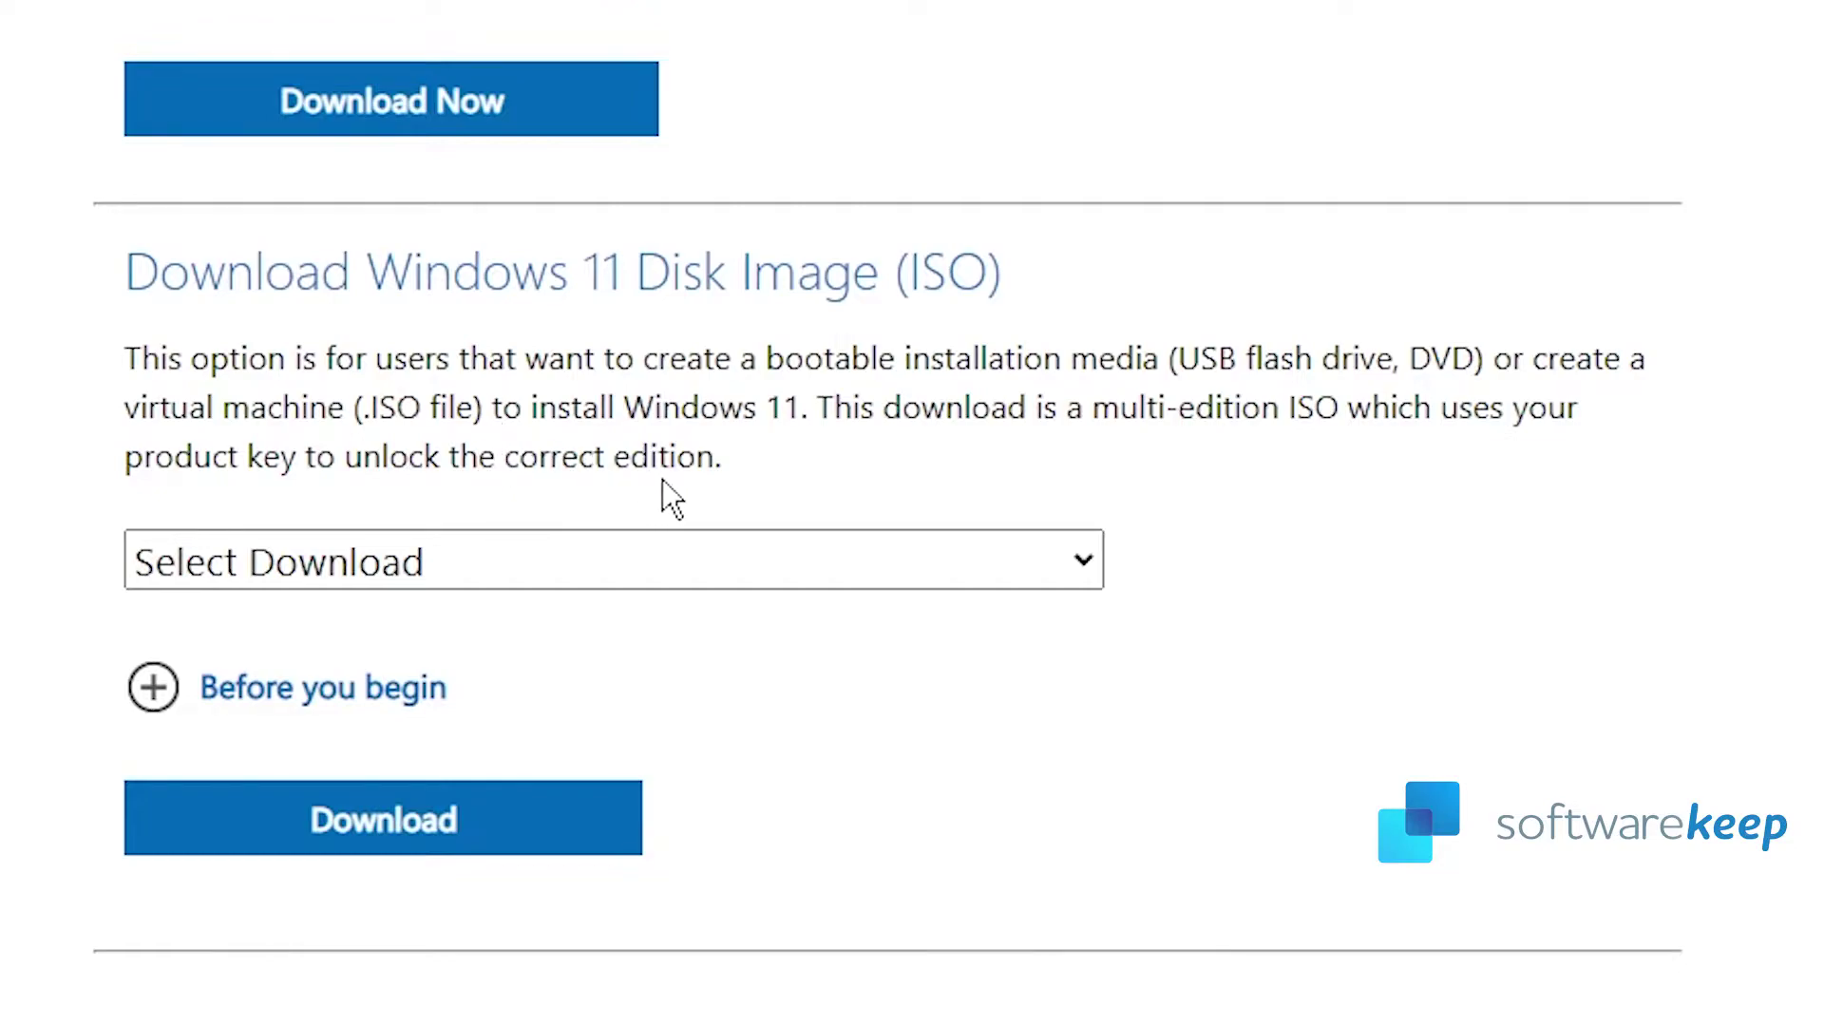
{"action": "left_click", "coordinate": [931, 556]}
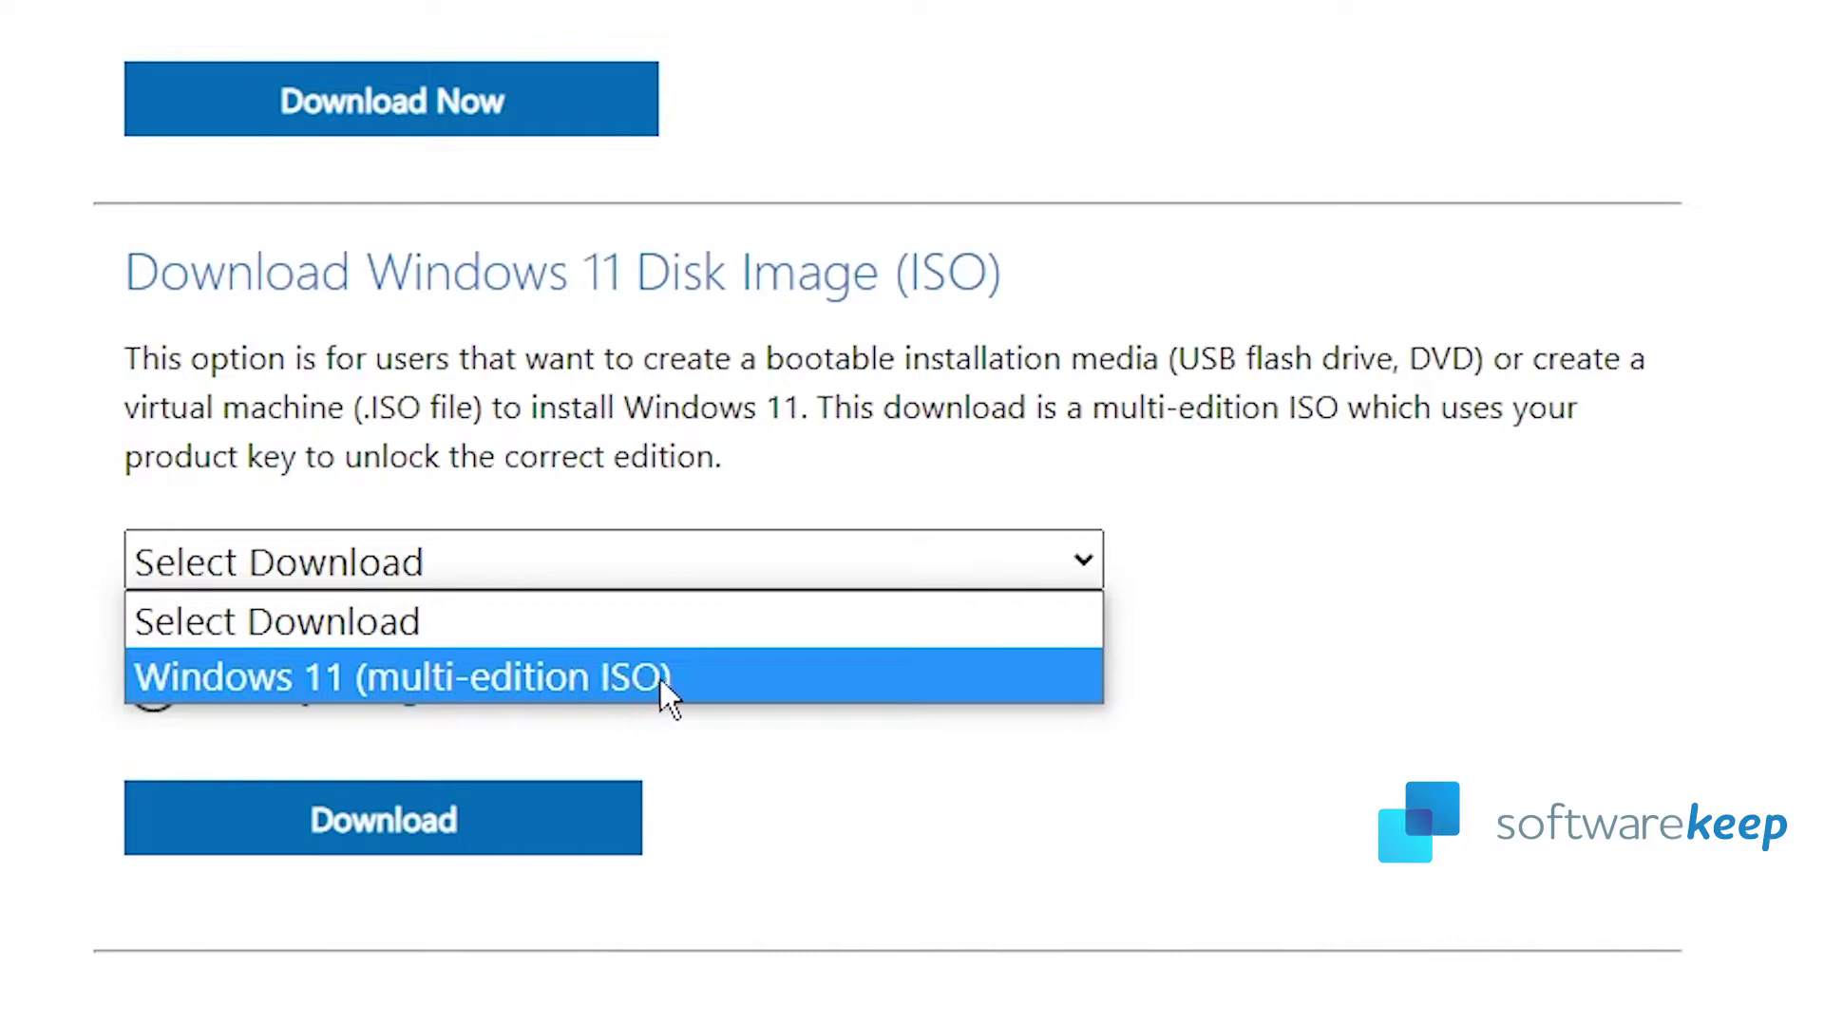
{"action": "left_click", "coordinate": [817, 681]}
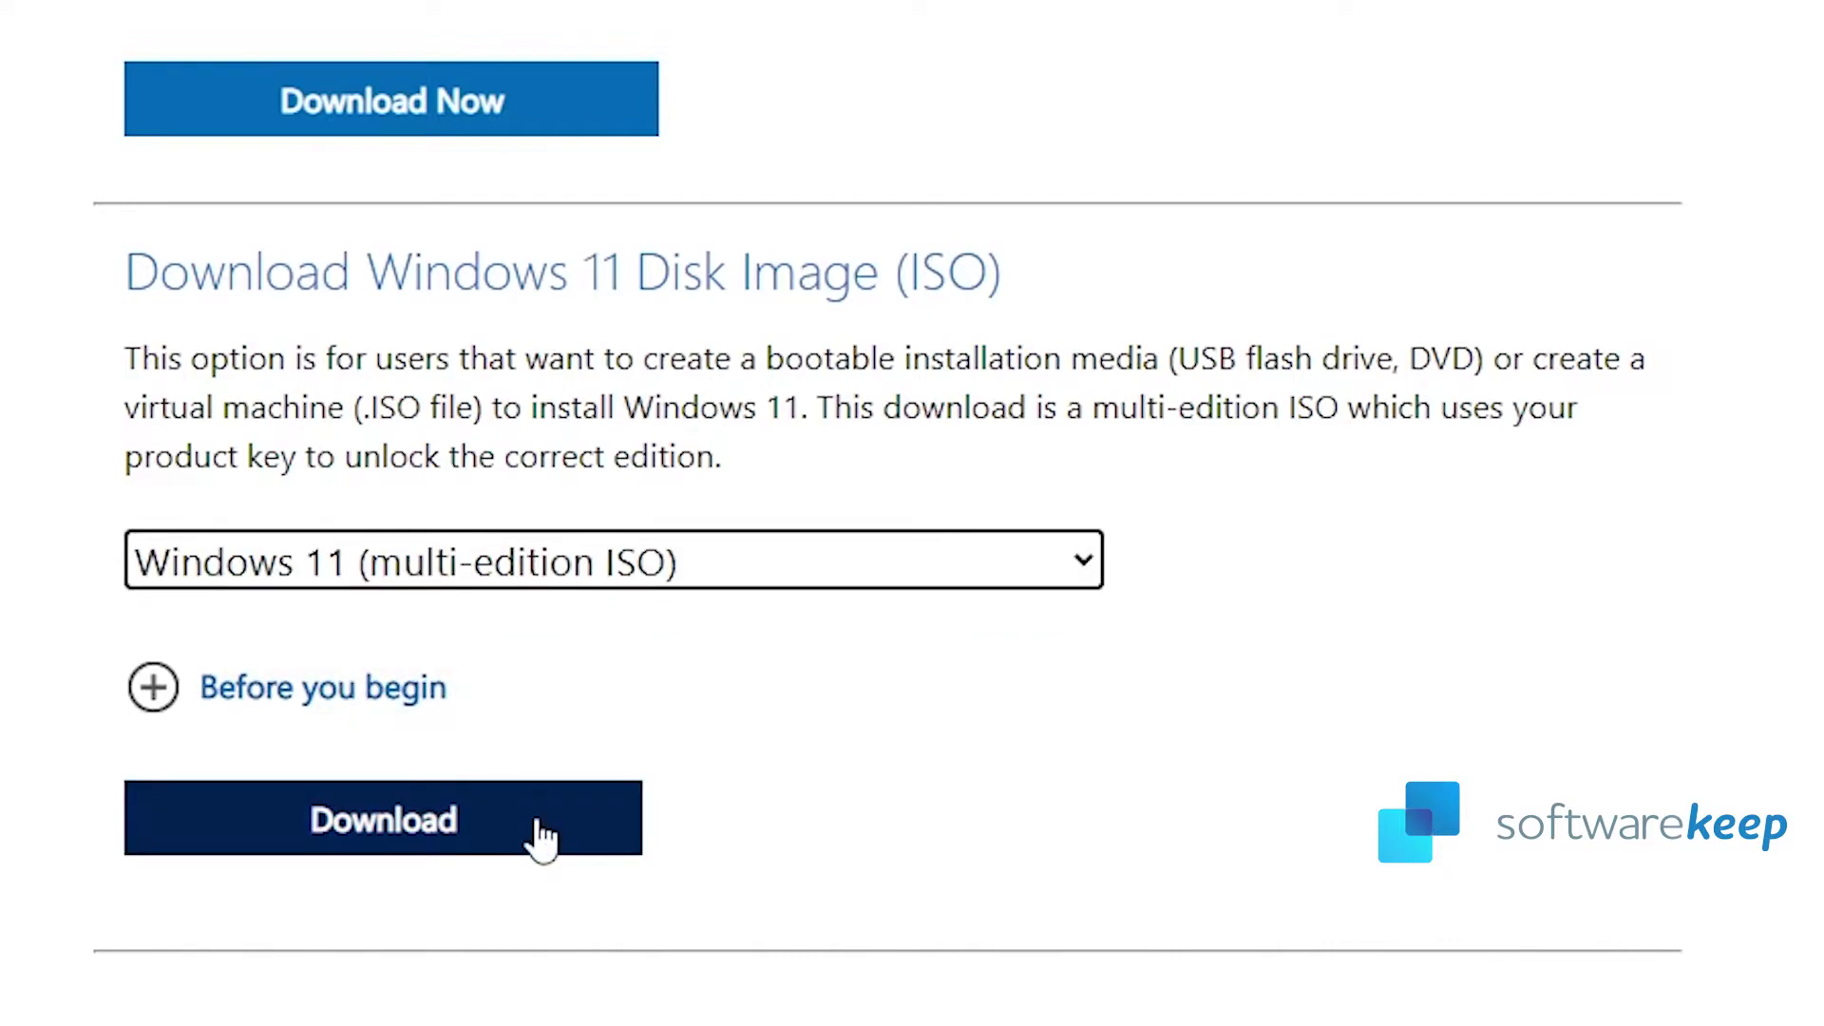
{"action": "left_click_drag", "start_coordinate": [124, 285], "coordinate": [1188, 285]}
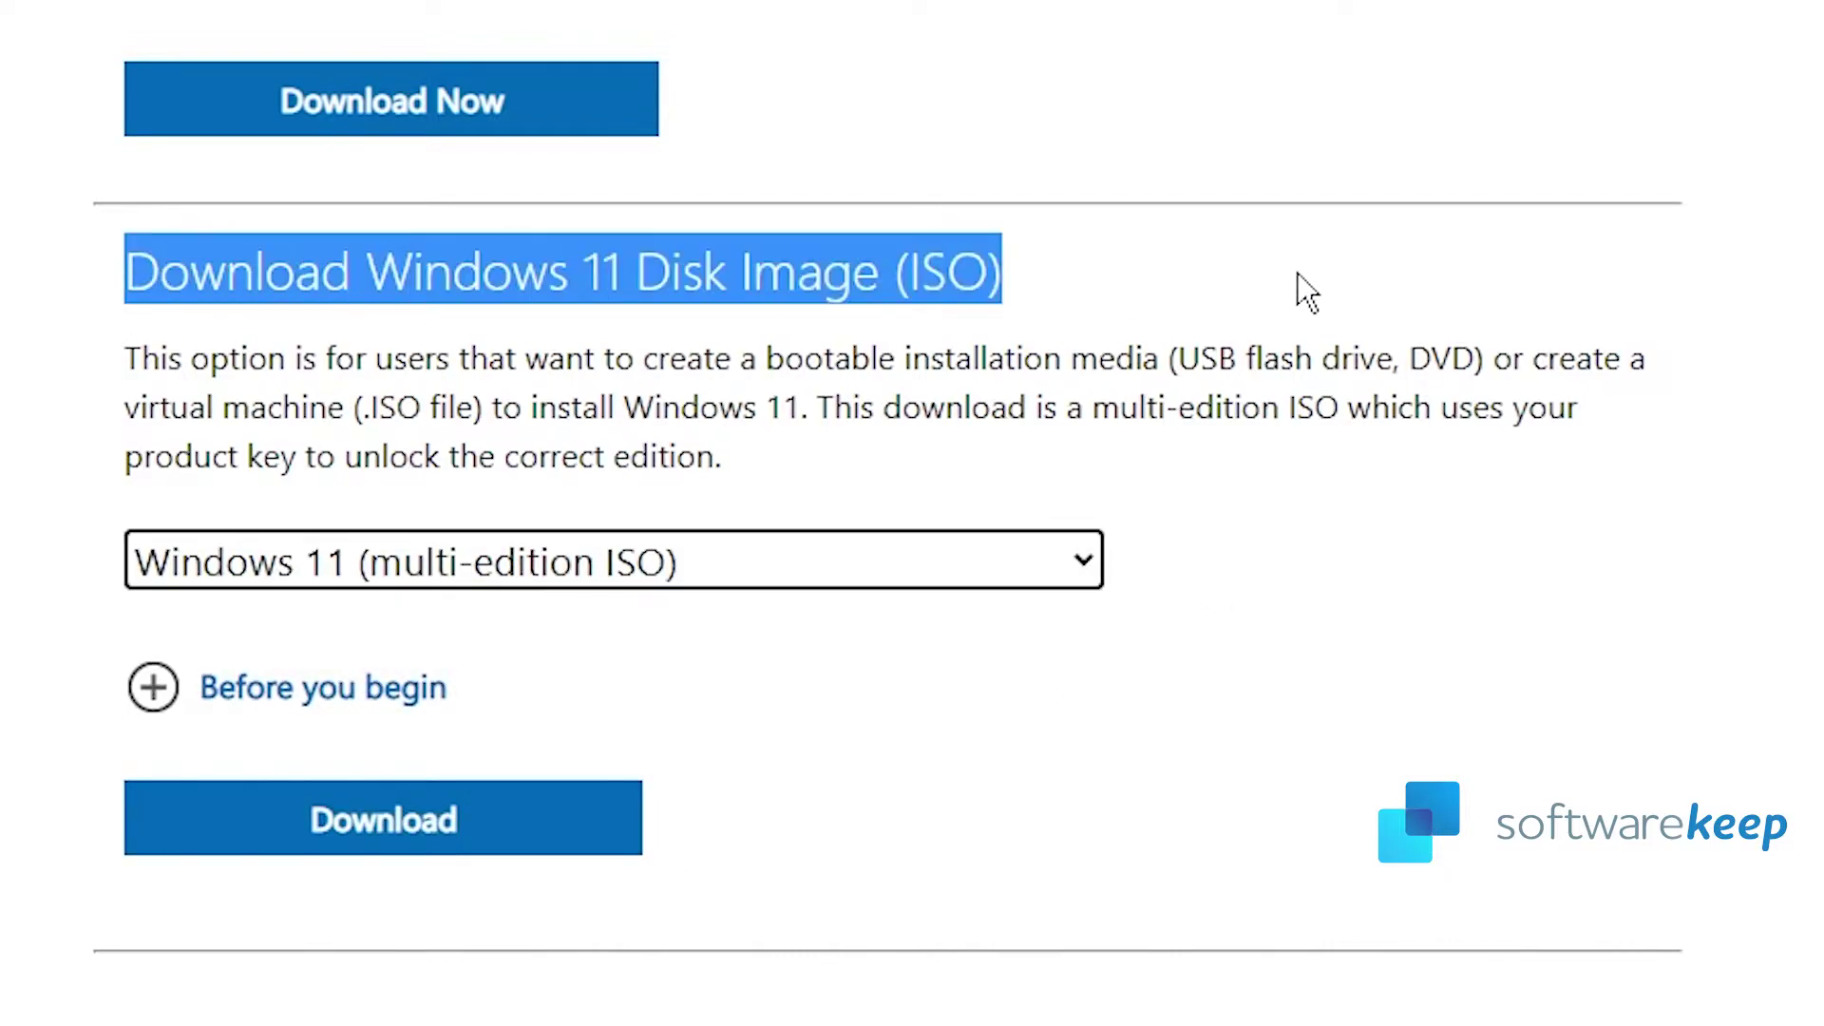
{"action": "left_click", "coordinate": [1380, 371]}
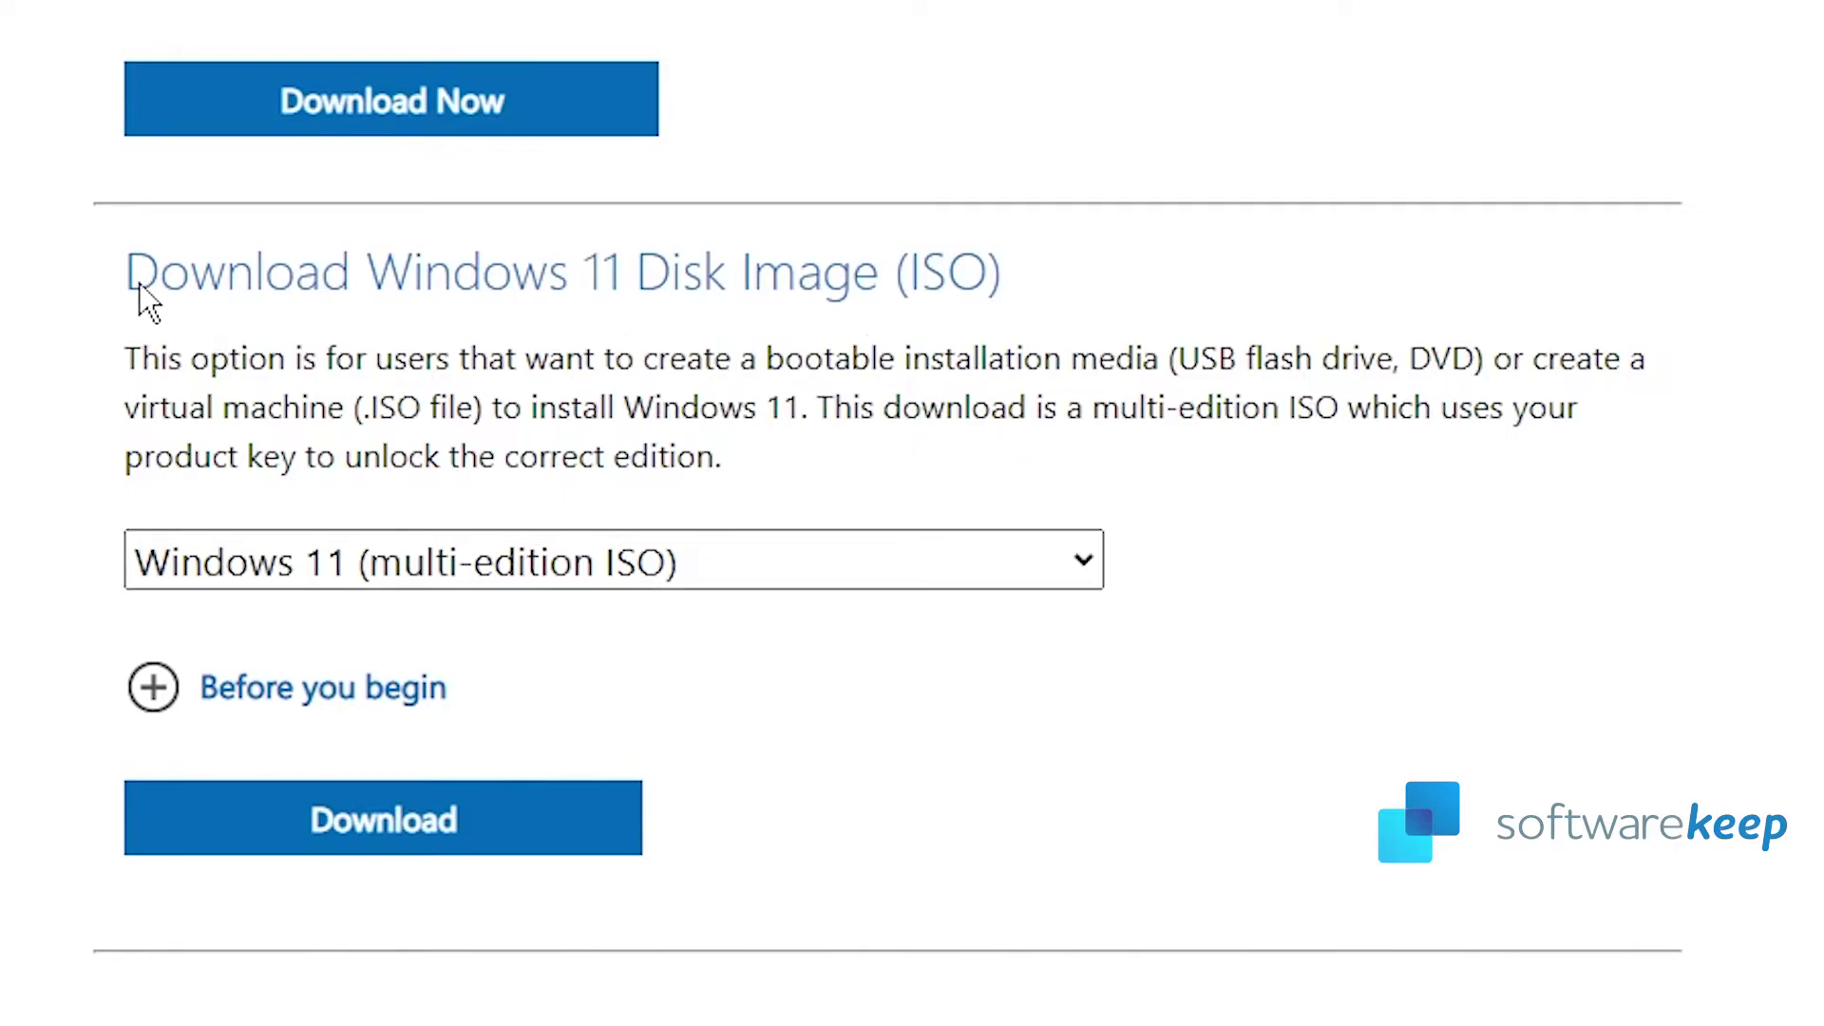
Step: Confirm English as the language and save the 64-bit Win11_English_x64v1 ISO to Downloads
{"action": "left_click_drag", "start_coordinate": [129, 274], "coordinate": [1010, 284]}
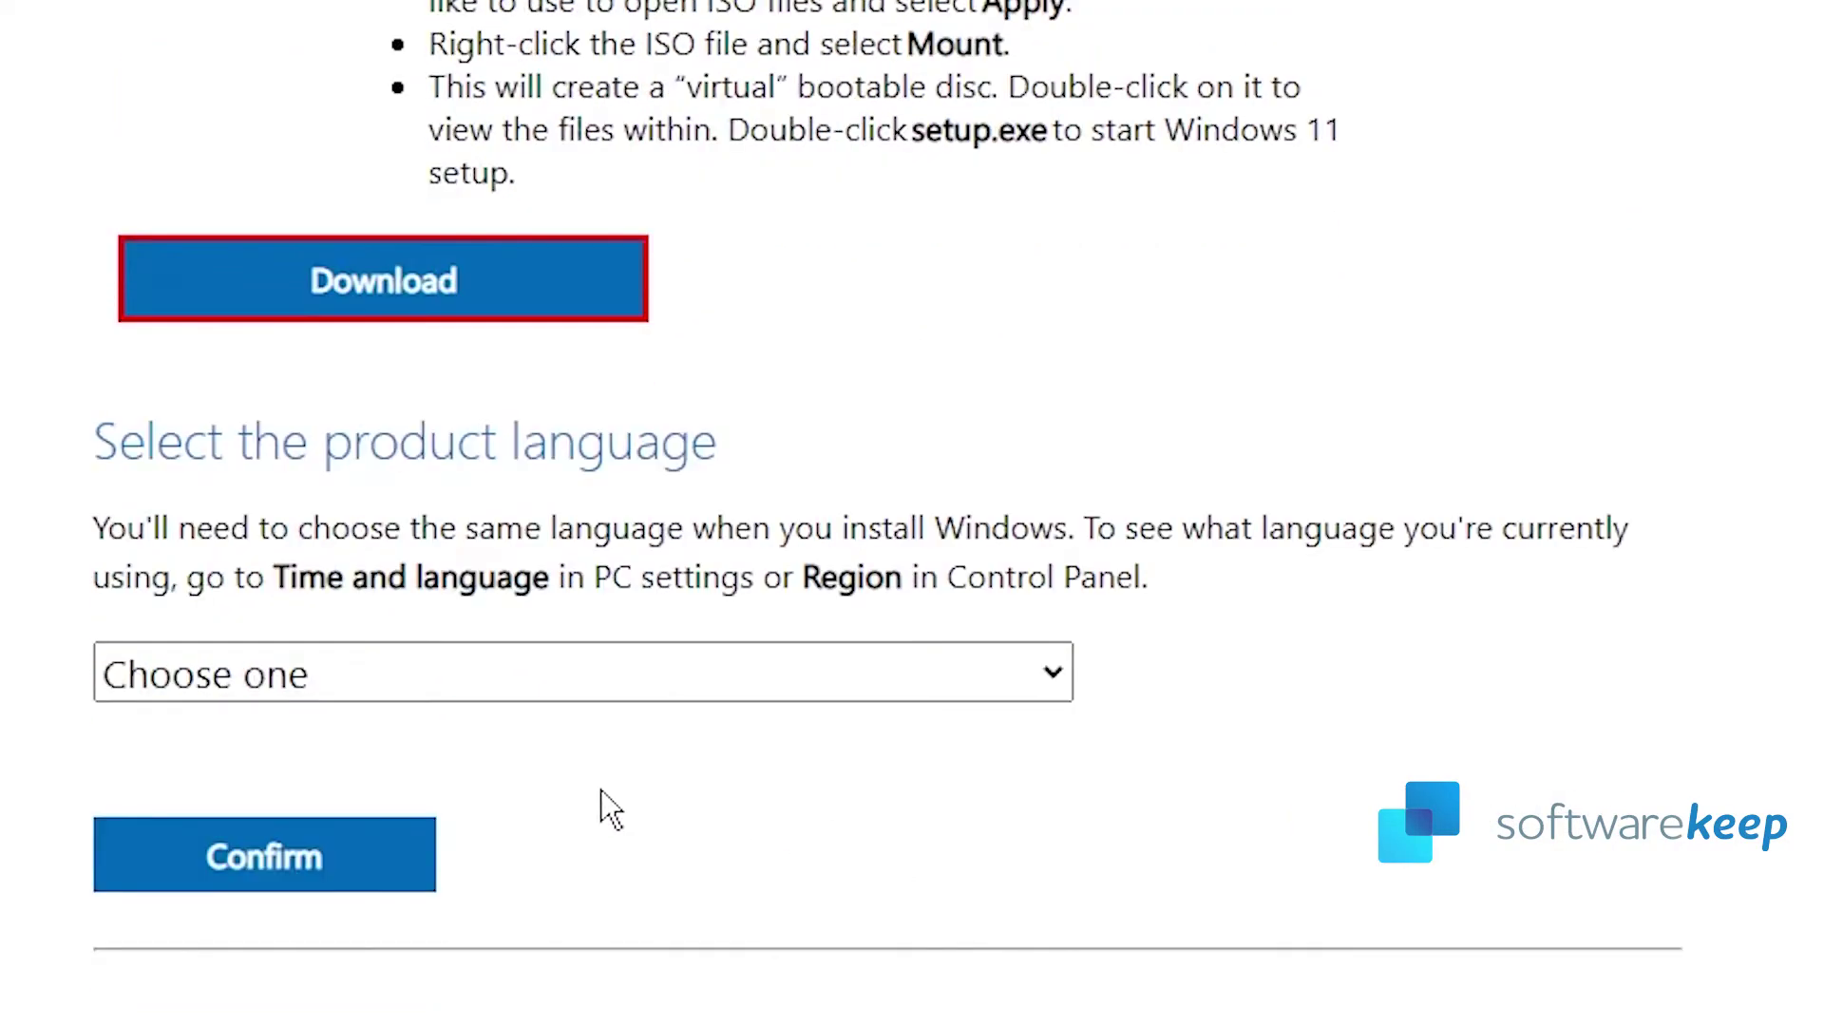
{"action": "scroll", "coordinate": [532, 589], "scroll_direction": "down", "scroll_amount": 1}
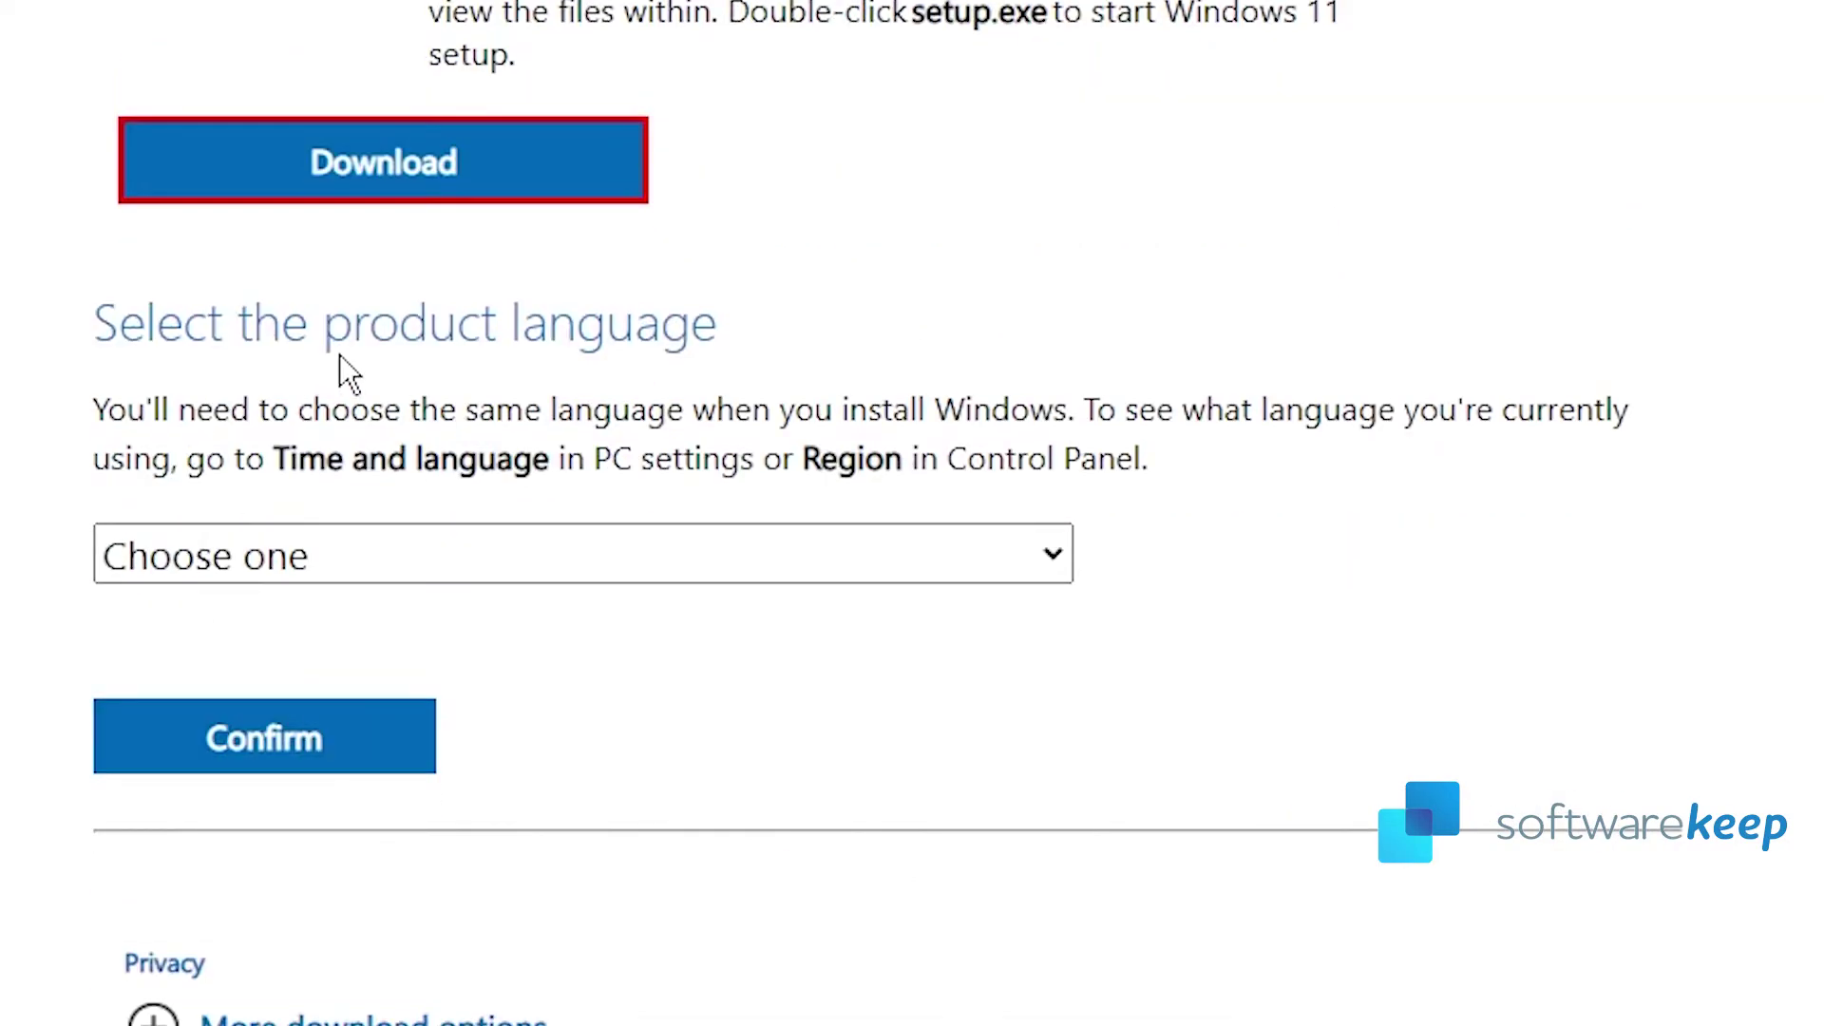
{"action": "left_click", "coordinate": [362, 573]}
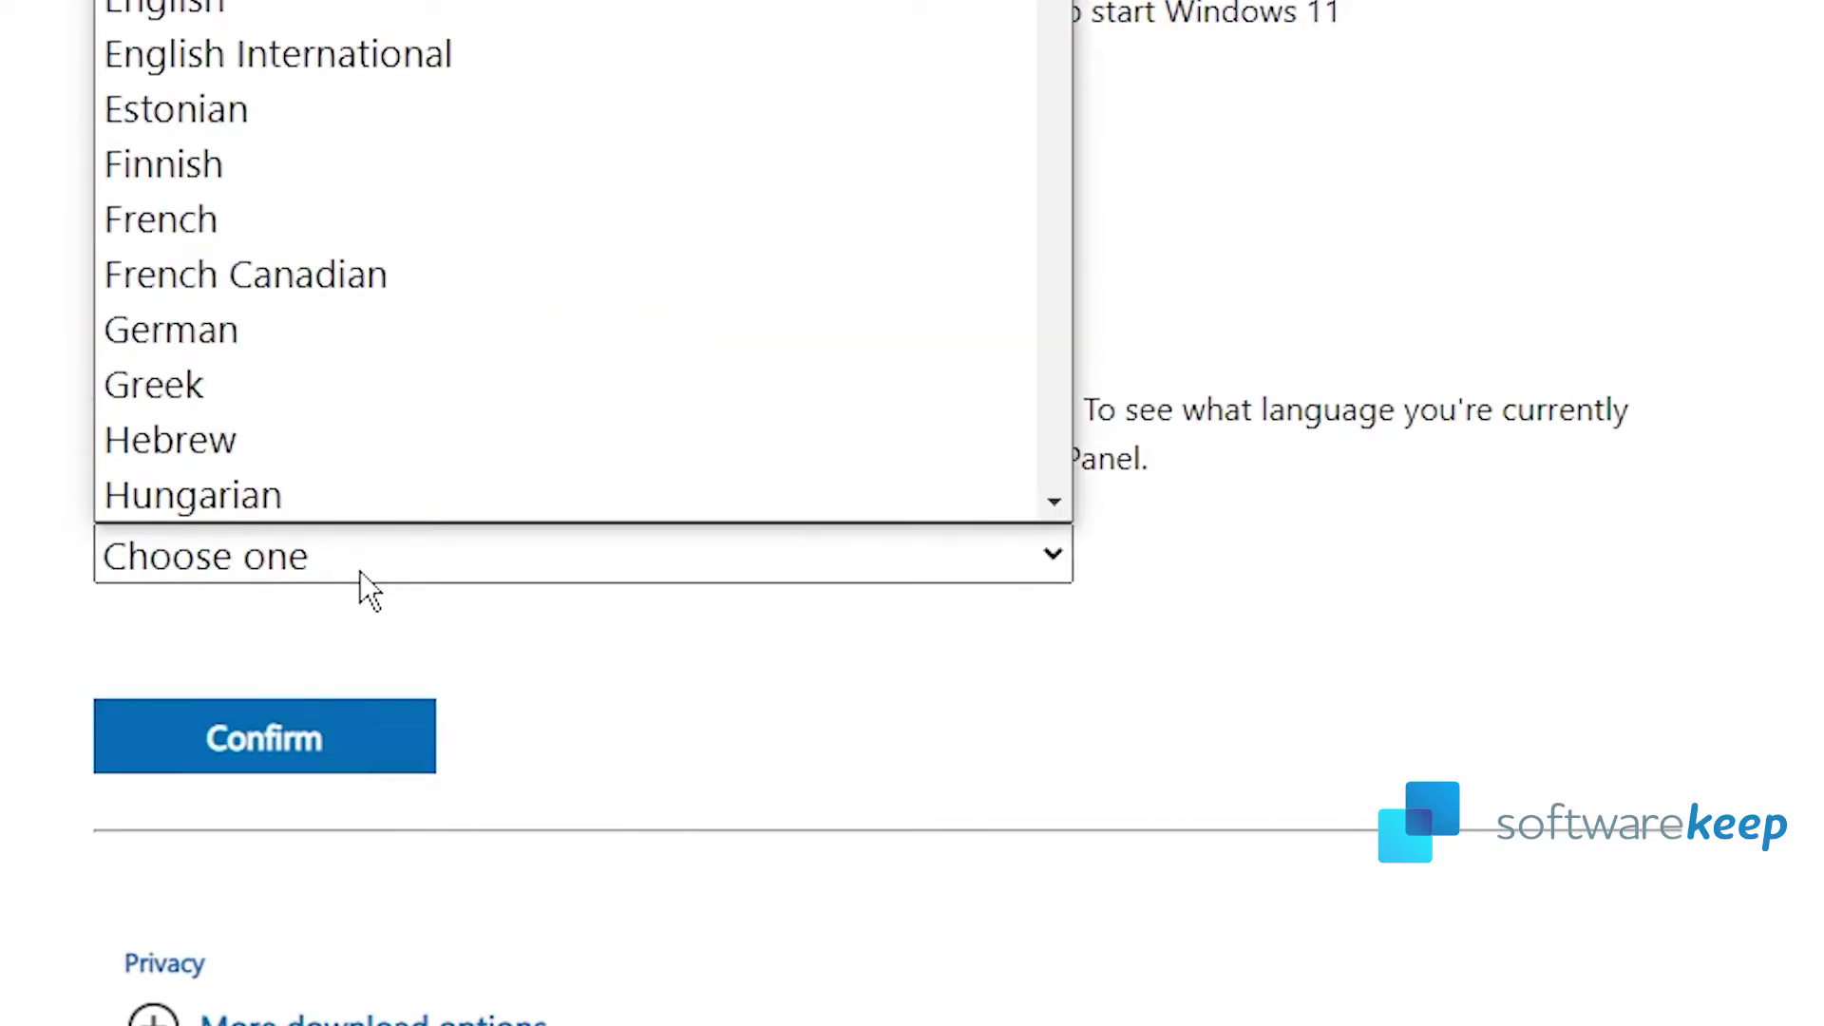
{"action": "left_click", "coordinate": [416, 19]}
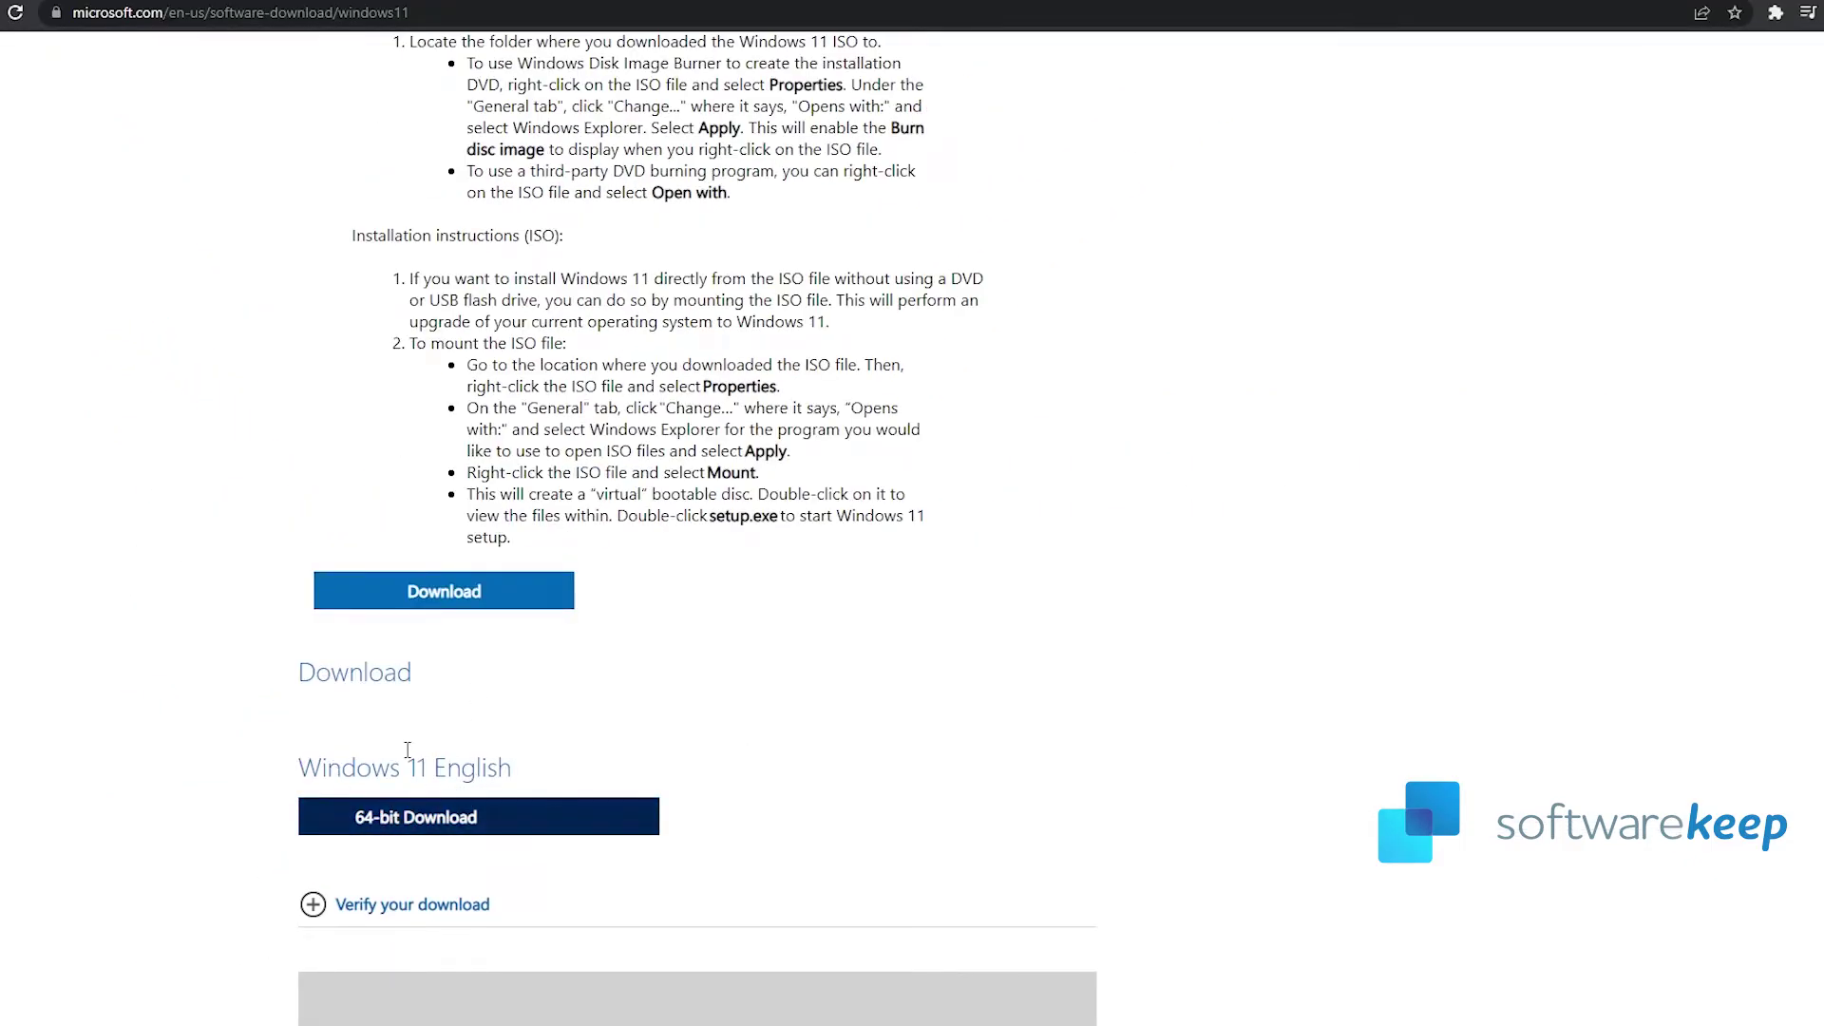
{"action": "left_click", "coordinate": [501, 818]}
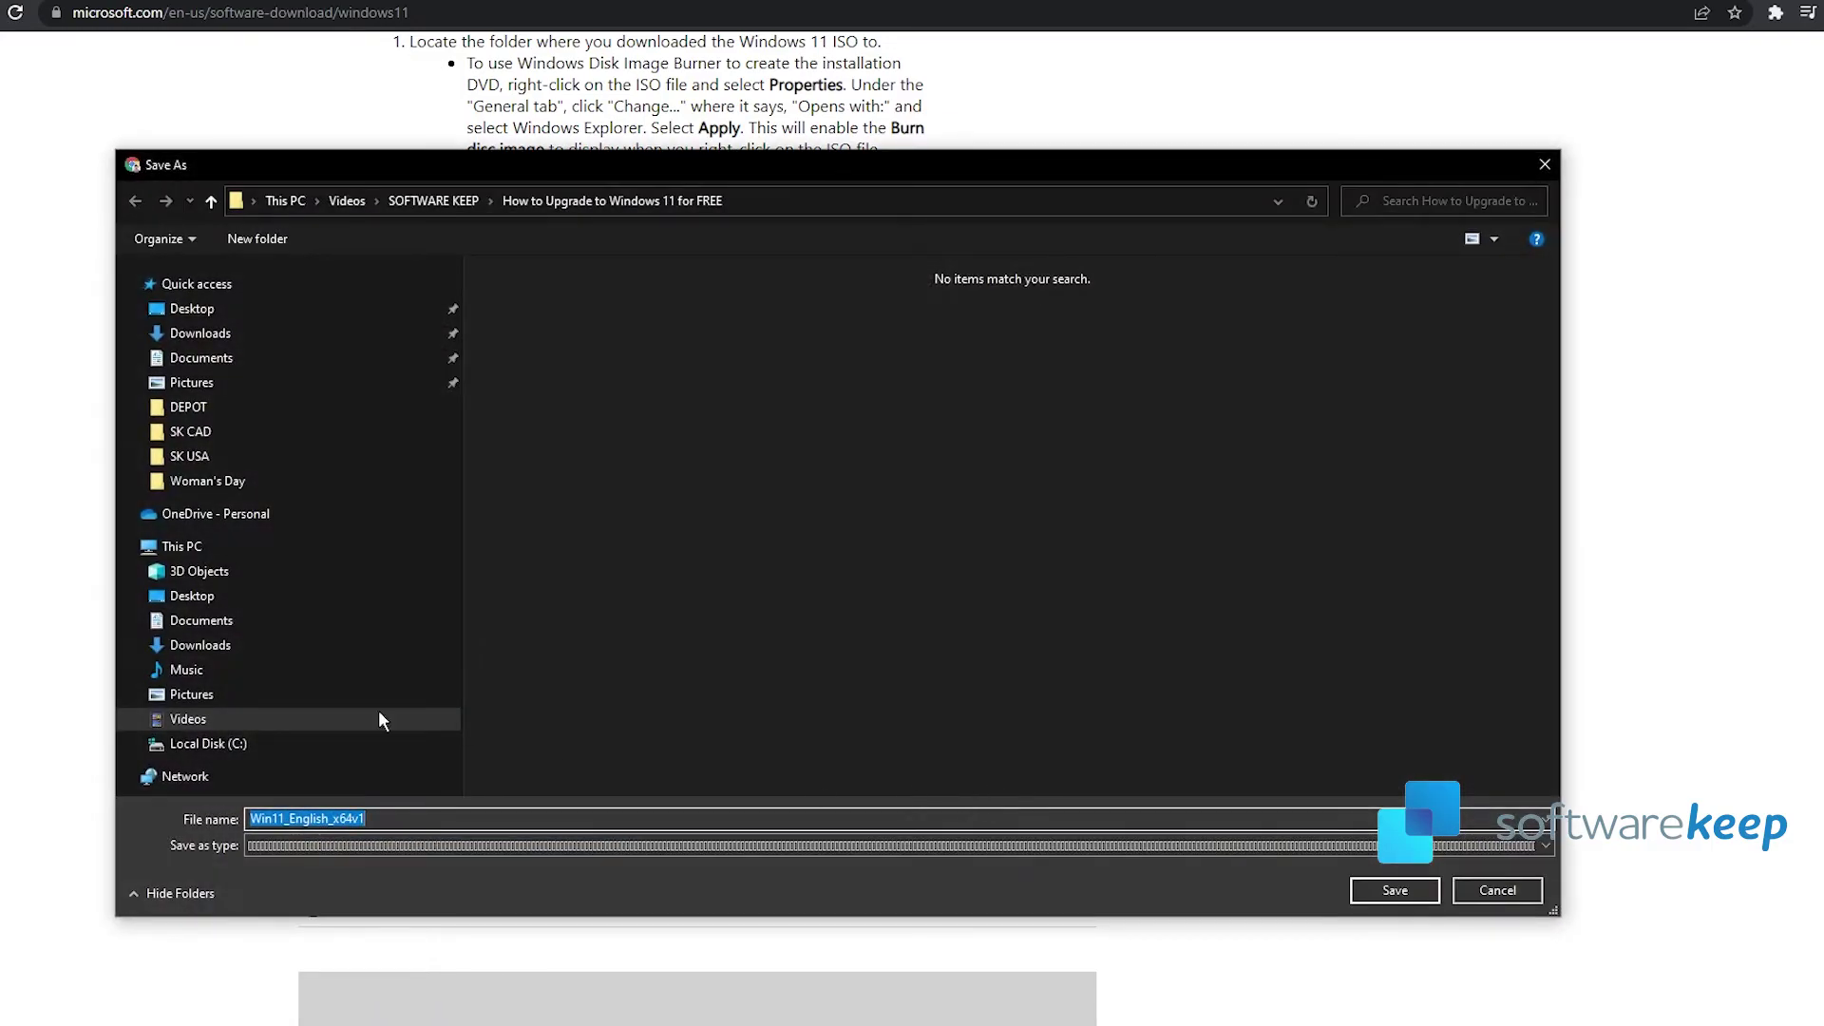
{"action": "left_click", "coordinate": [275, 334]}
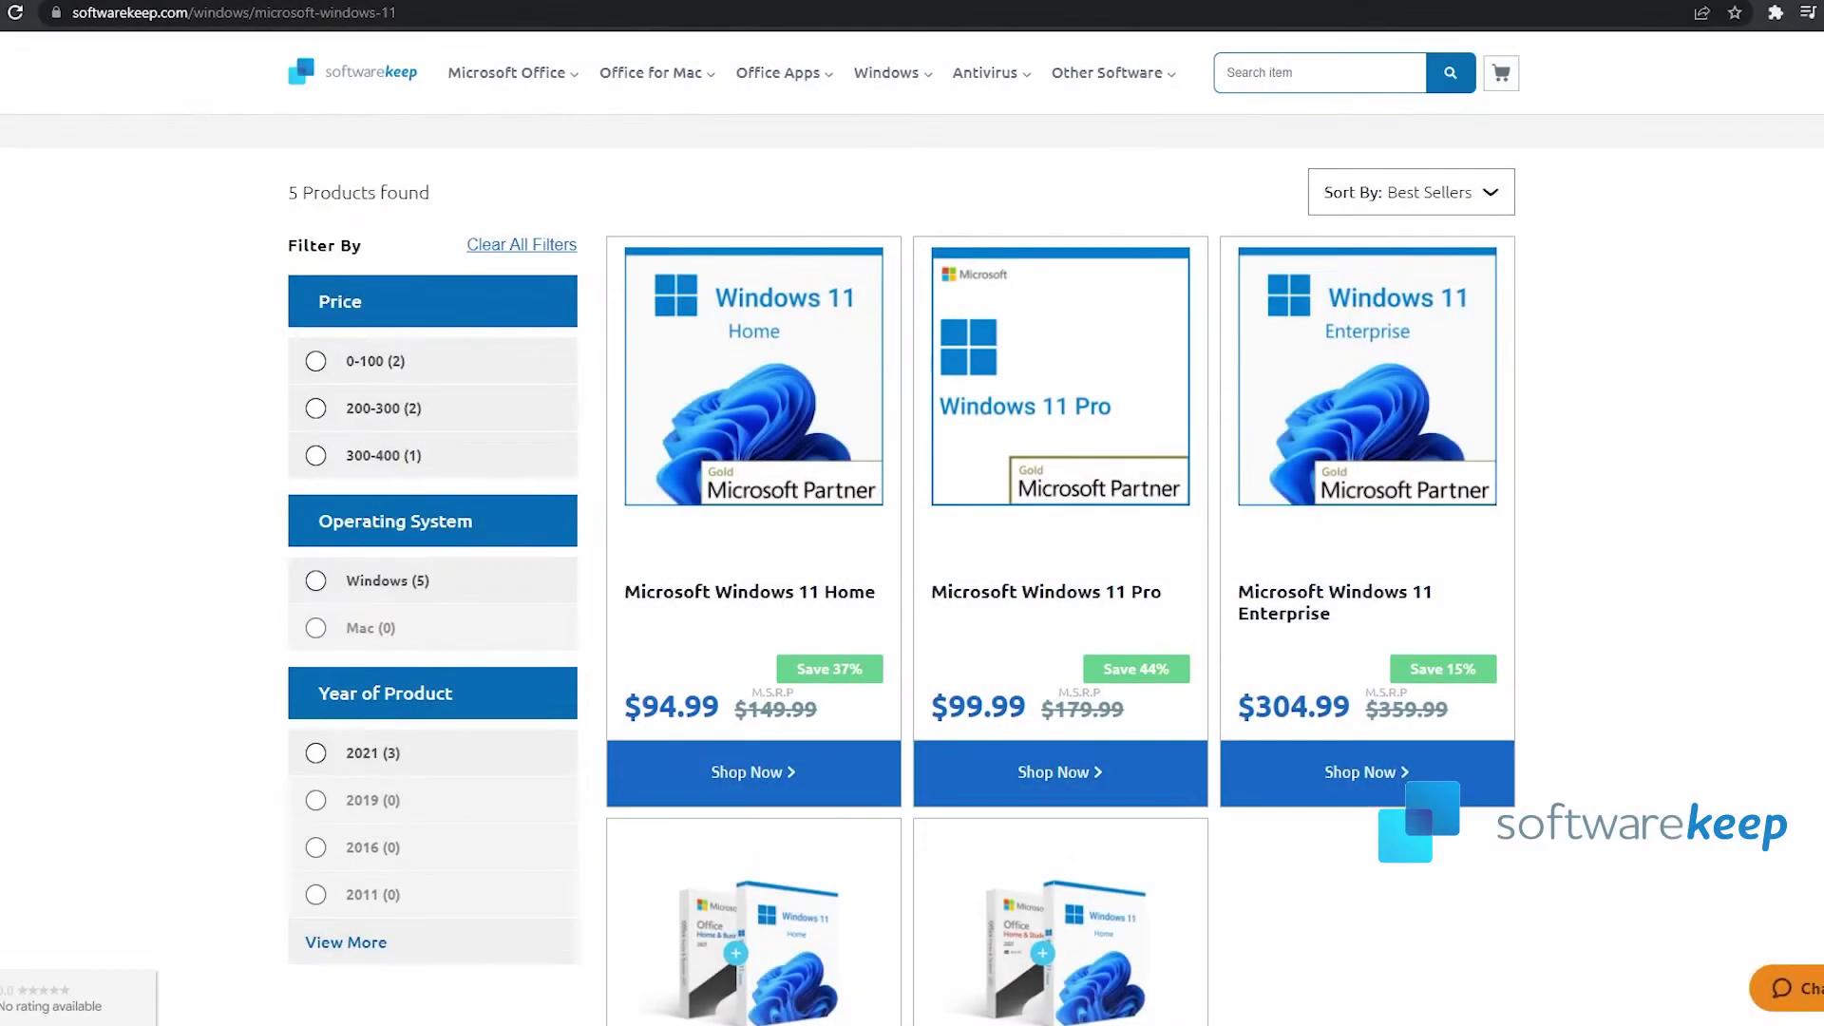
Step: Scroll the SoftwareKeep Windows 11 listing down and back up to locate Microsoft Windows 11 Pro
{"action": "scroll", "coordinate": [912, 570], "scroll_direction": "down", "scroll_amount": 3}
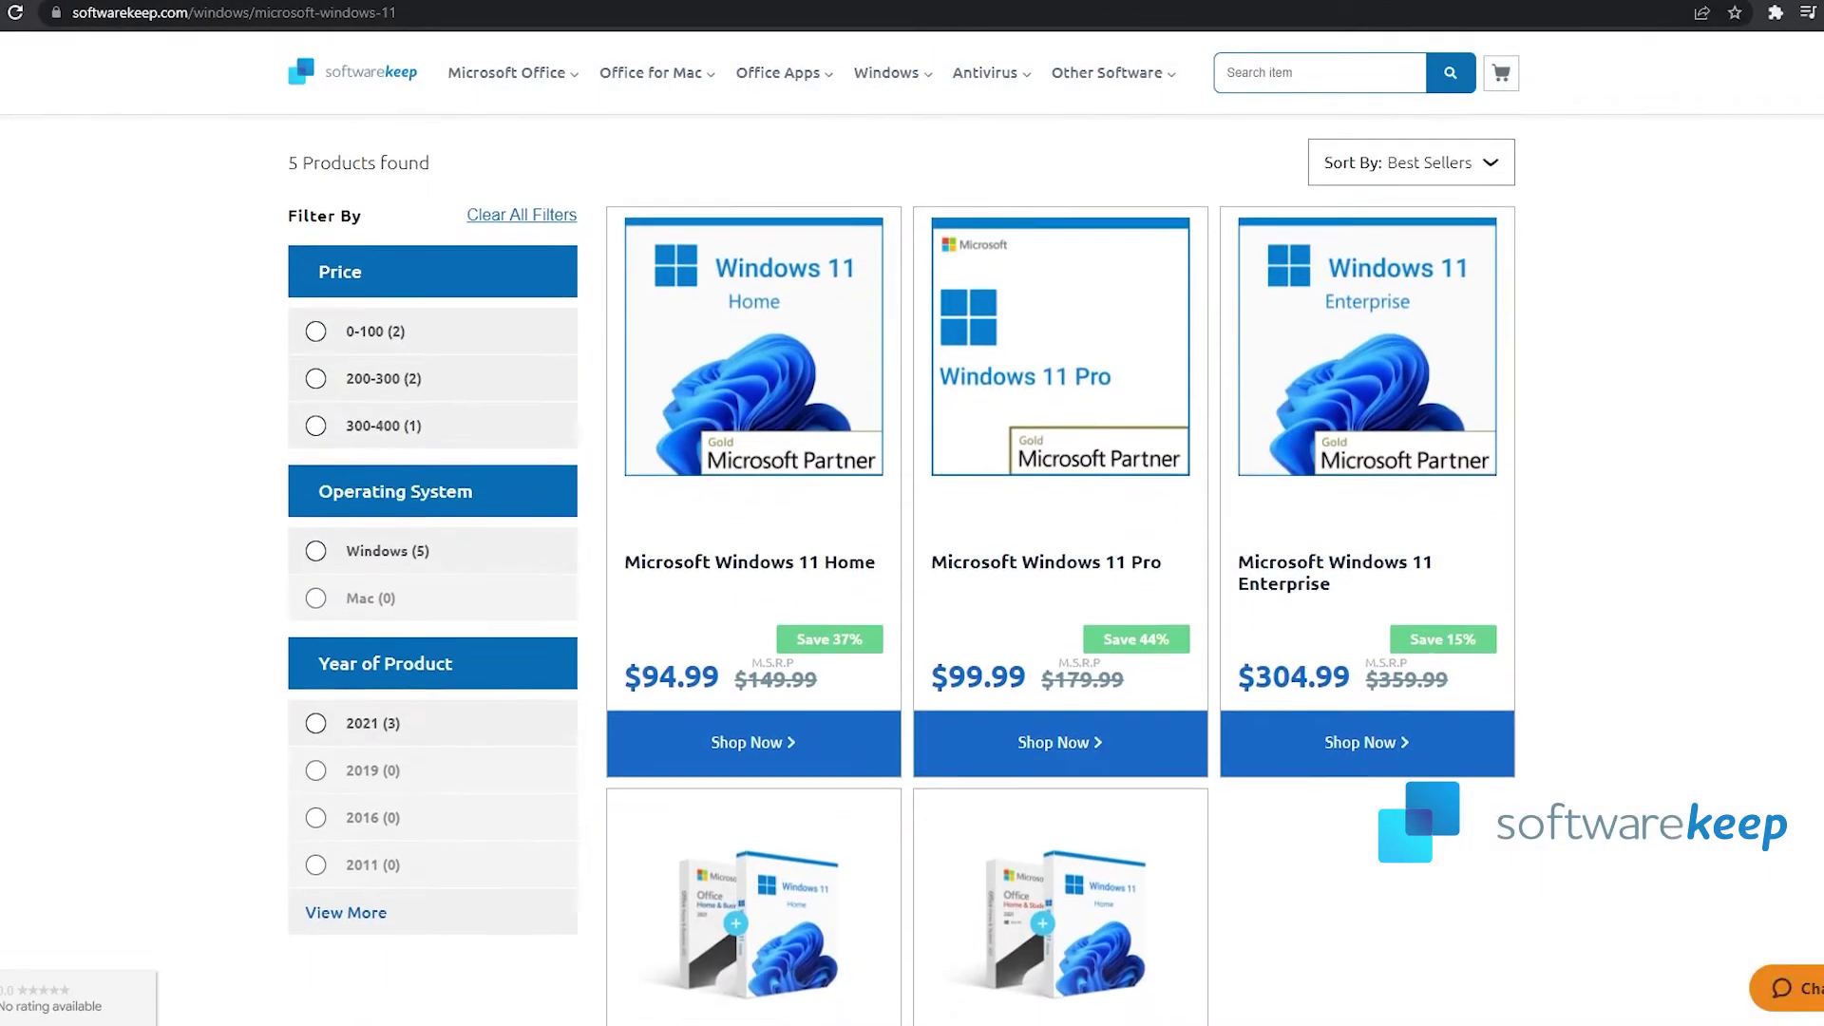
{"action": "scroll", "coordinate": [913, 570], "scroll_direction": "down", "scroll_amount": 3}
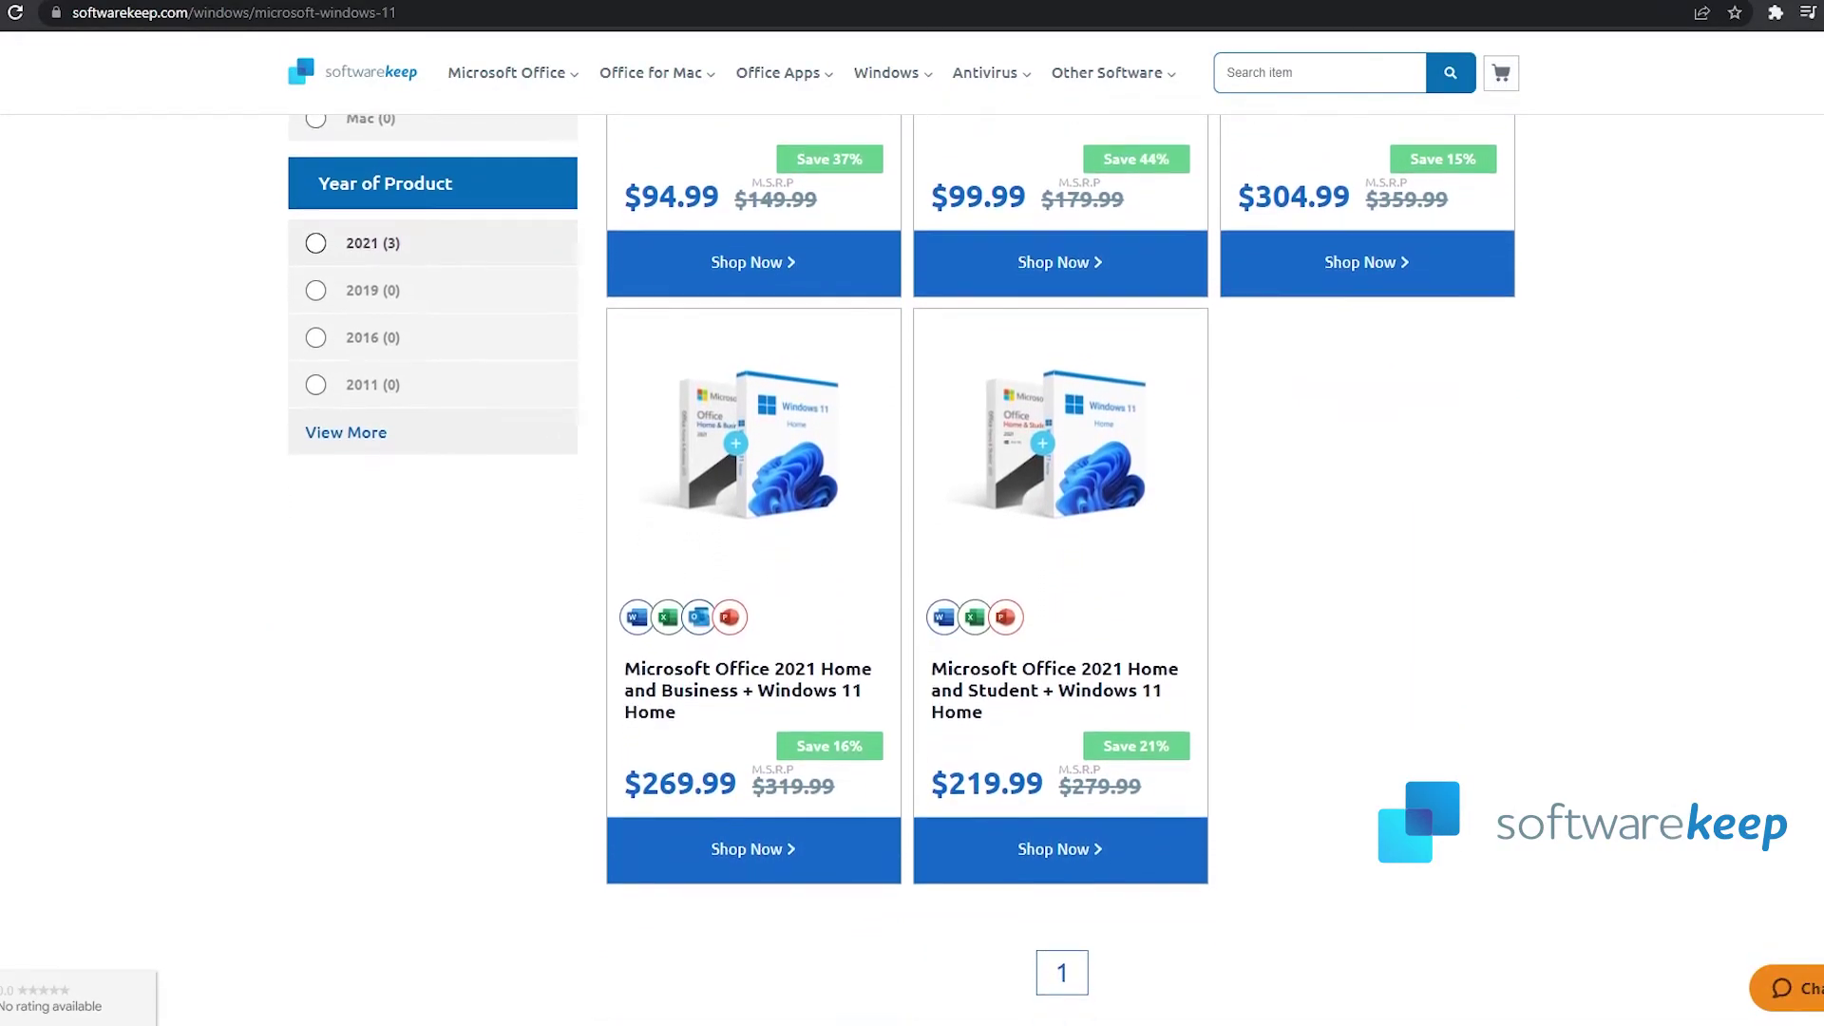
{"action": "scroll", "coordinate": [912, 570], "scroll_direction": "up", "scroll_amount": 4}
{"action": "scroll", "coordinate": [912, 570], "scroll_direction": "up", "scroll_amount": 3}
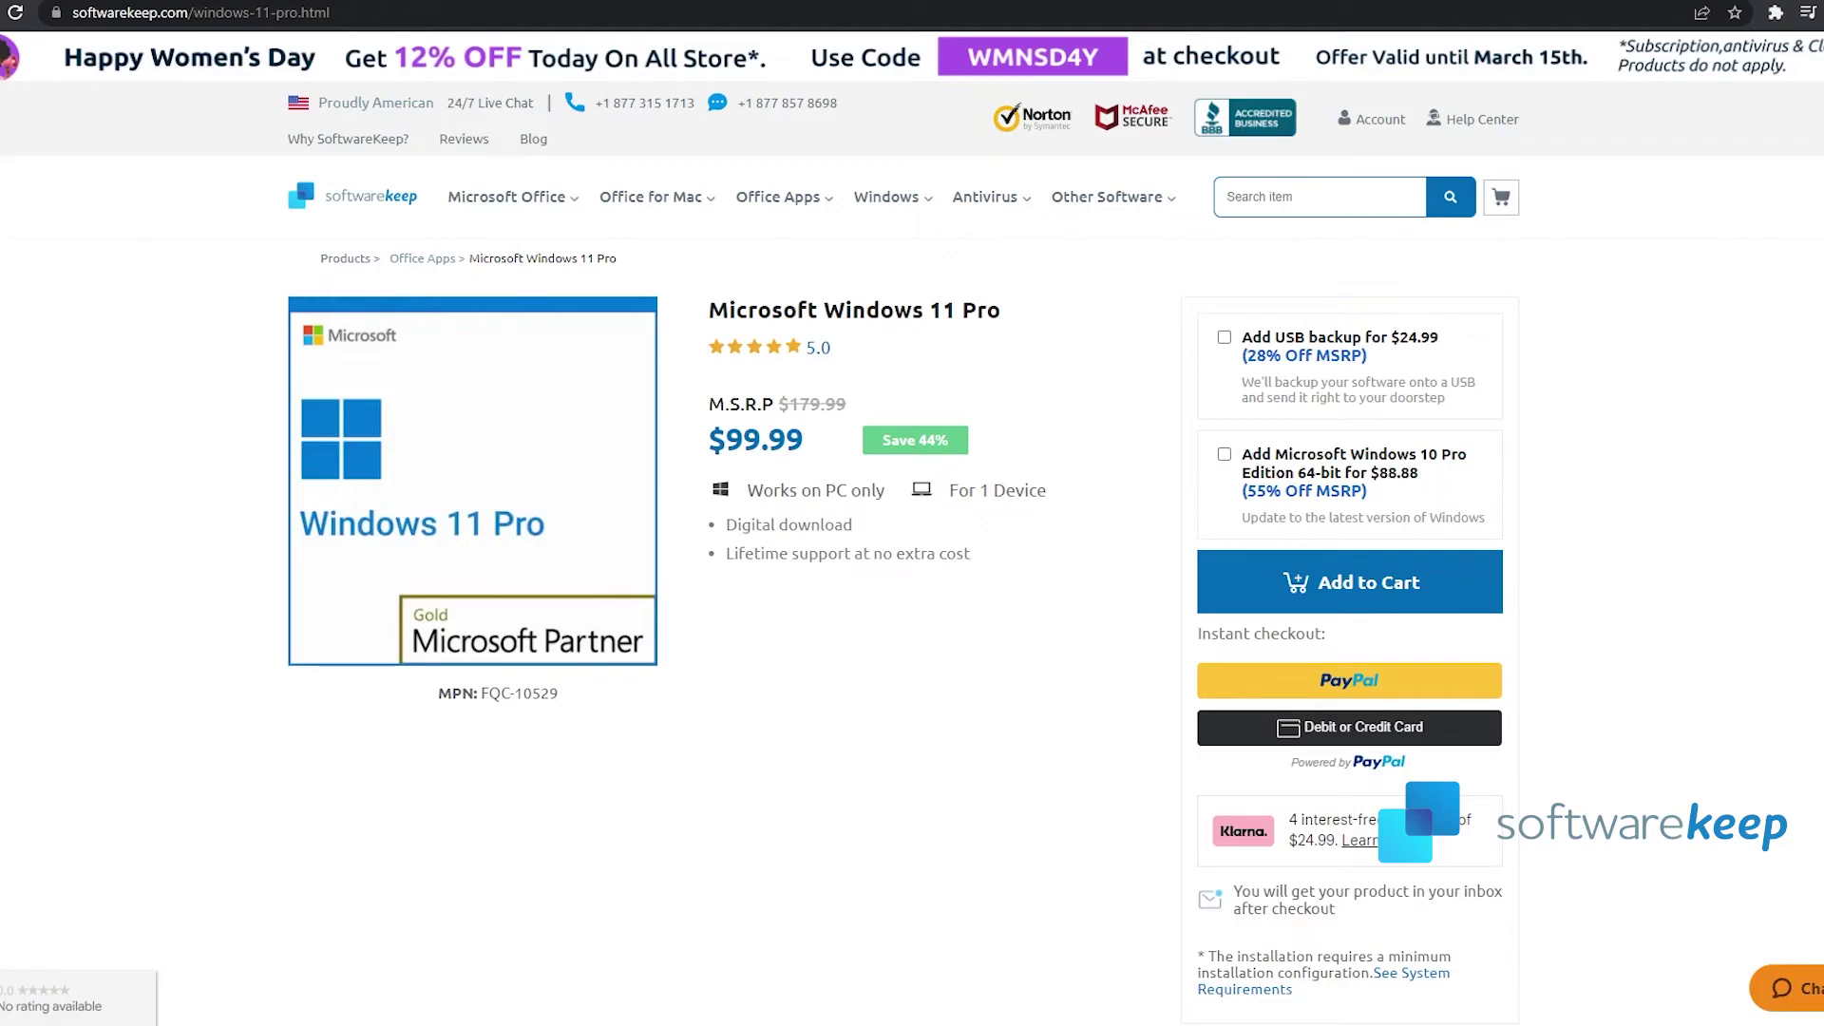
{"action": "scroll", "coordinate": [912, 570], "scroll_direction": "down", "scroll_amount": 9}
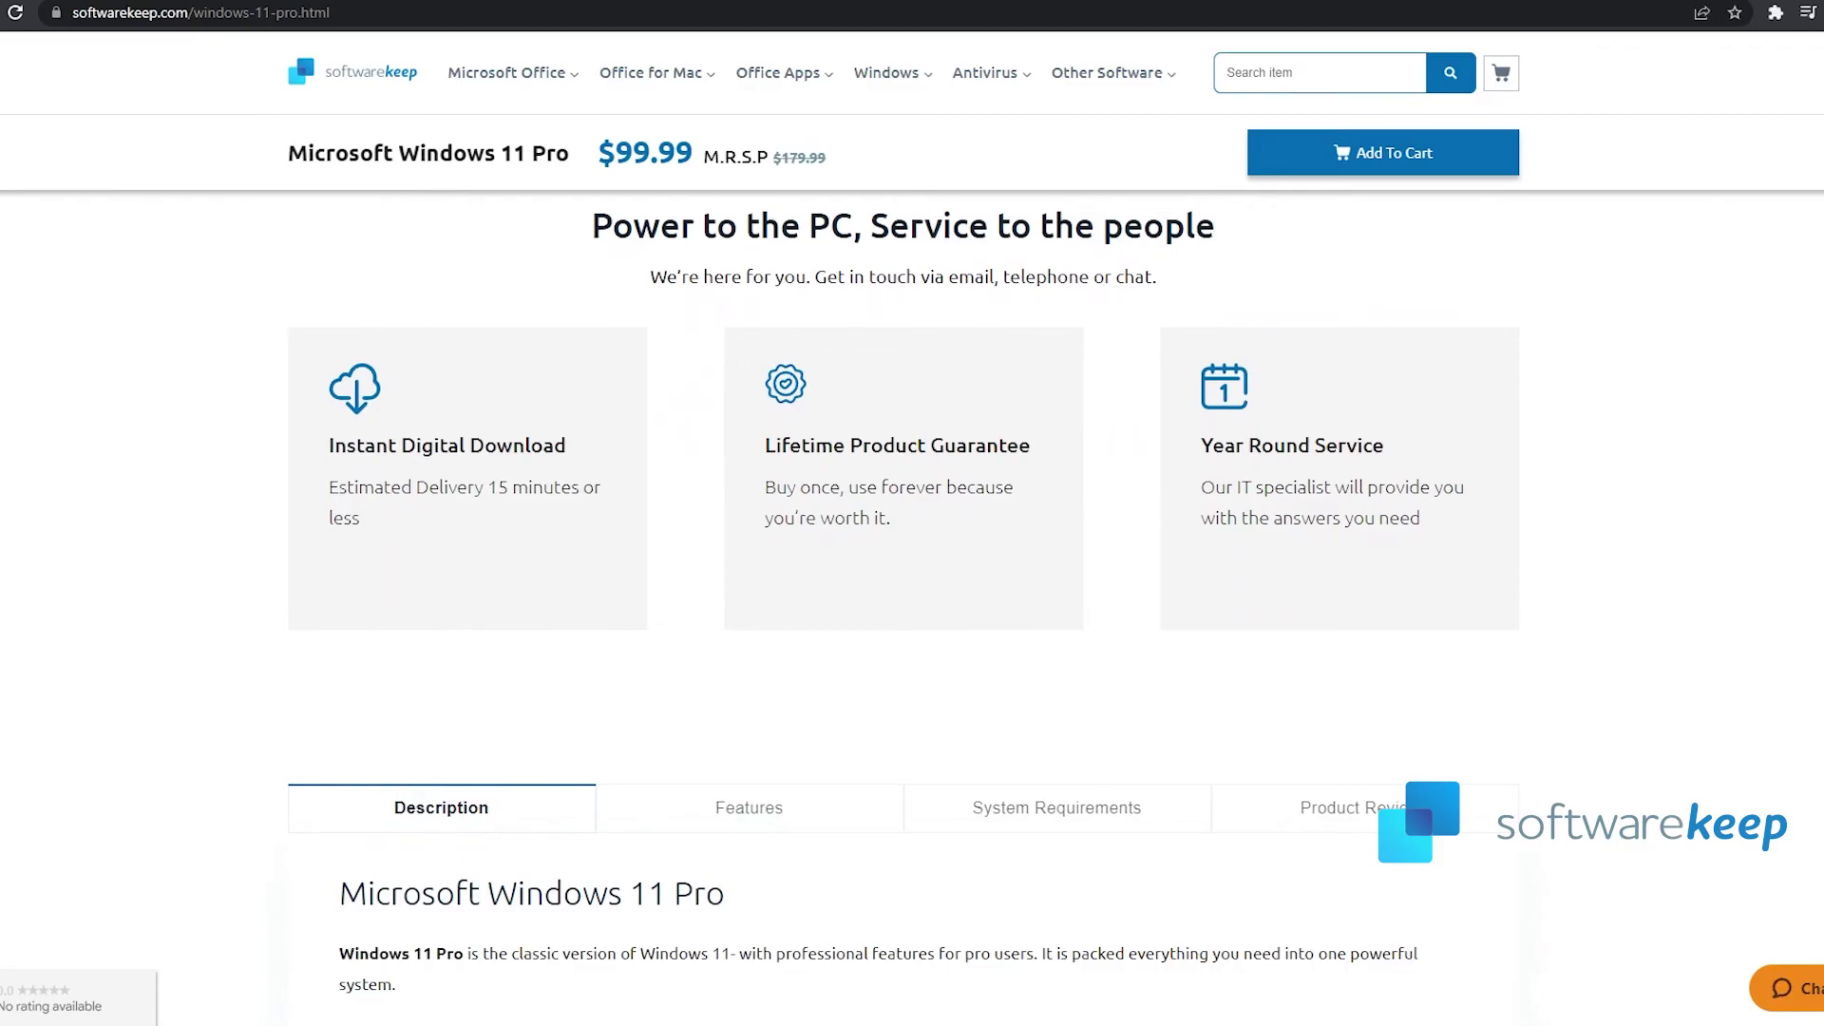
{"action": "scroll", "coordinate": [912, 570], "scroll_direction": "down", "scroll_amount": 7}
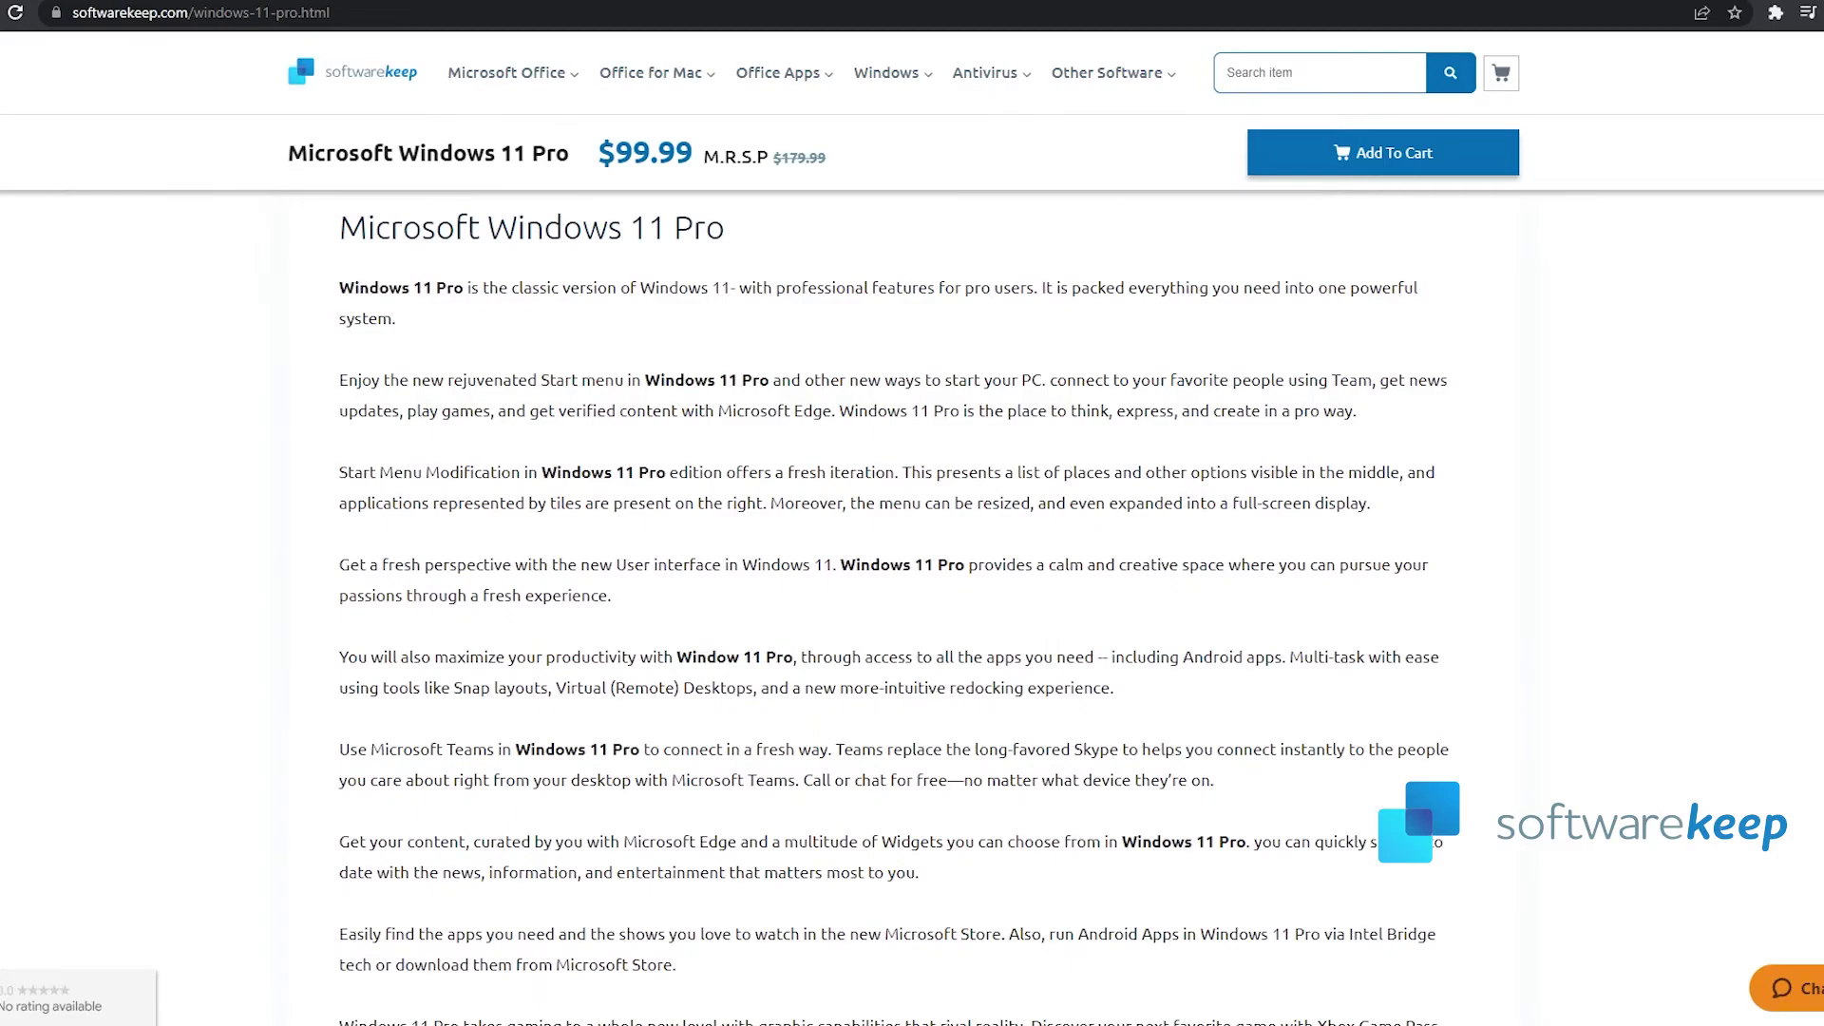
{"action": "scroll", "coordinate": [1471, 941], "scroll_direction": "down", "scroll_amount": 5}
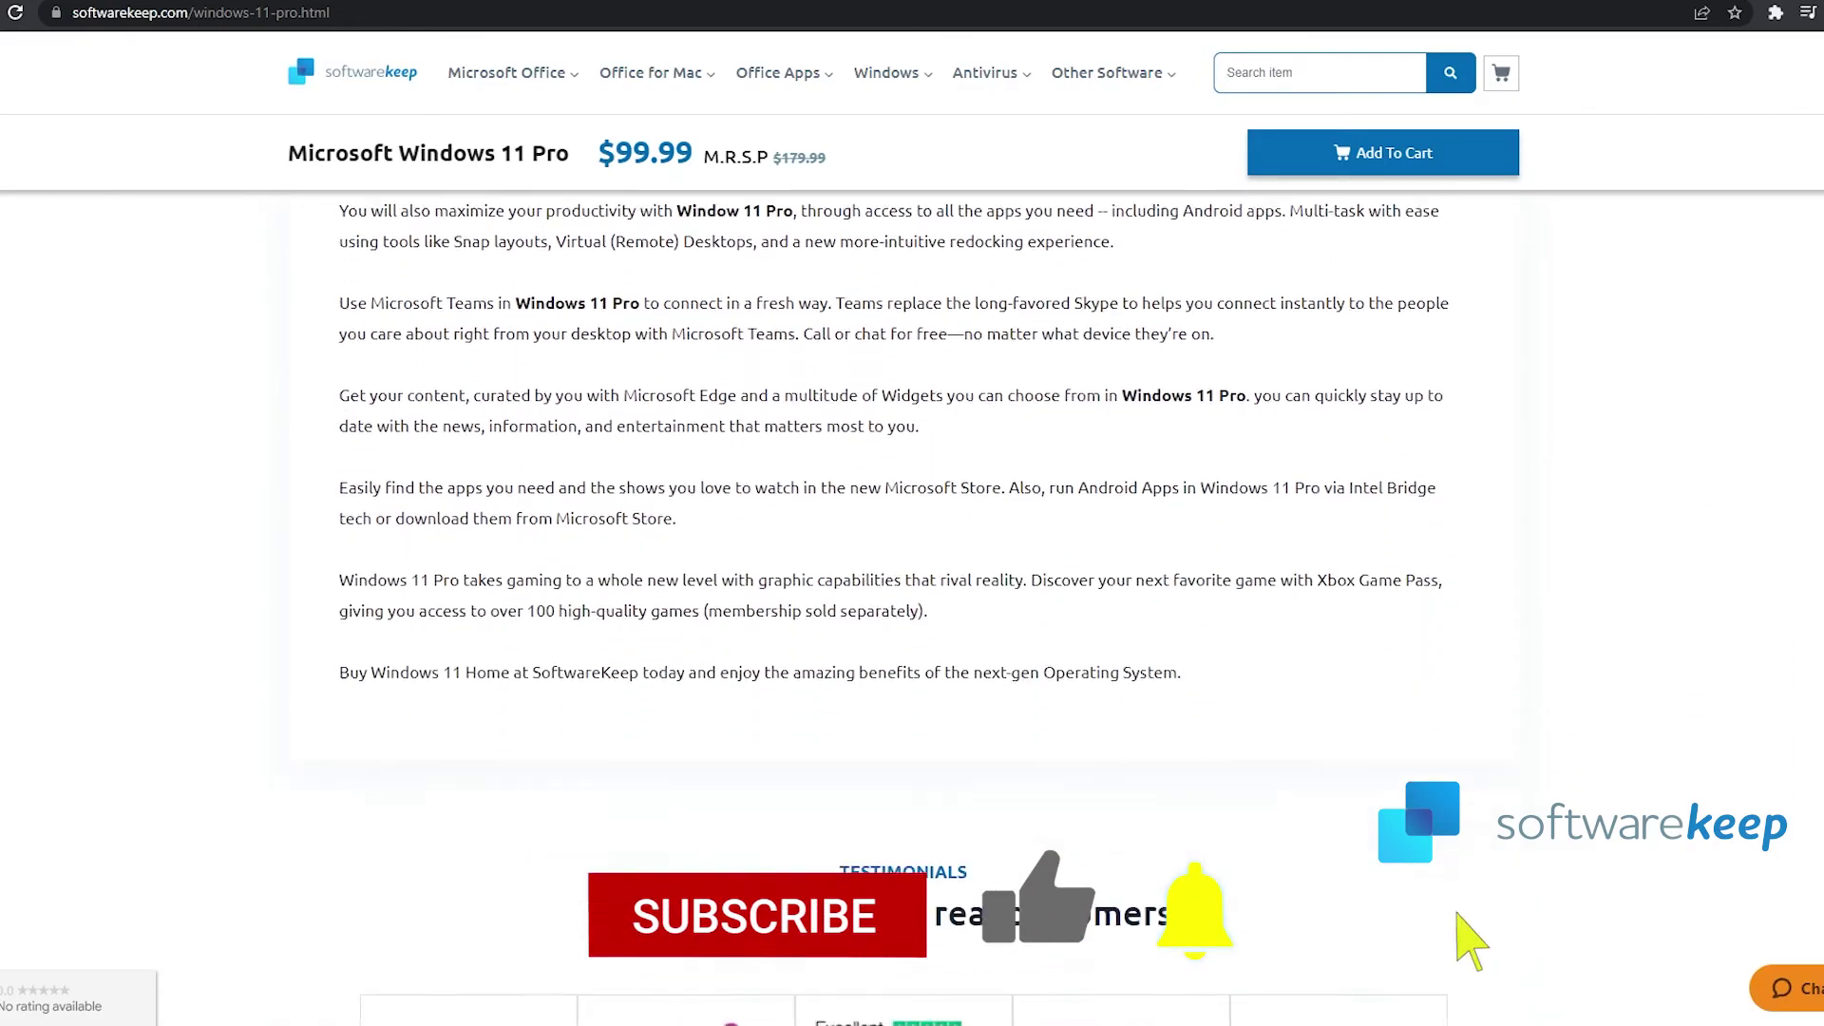
{"action": "scroll", "coordinate": [912, 571], "scroll_direction": "down", "scroll_amount": 6}
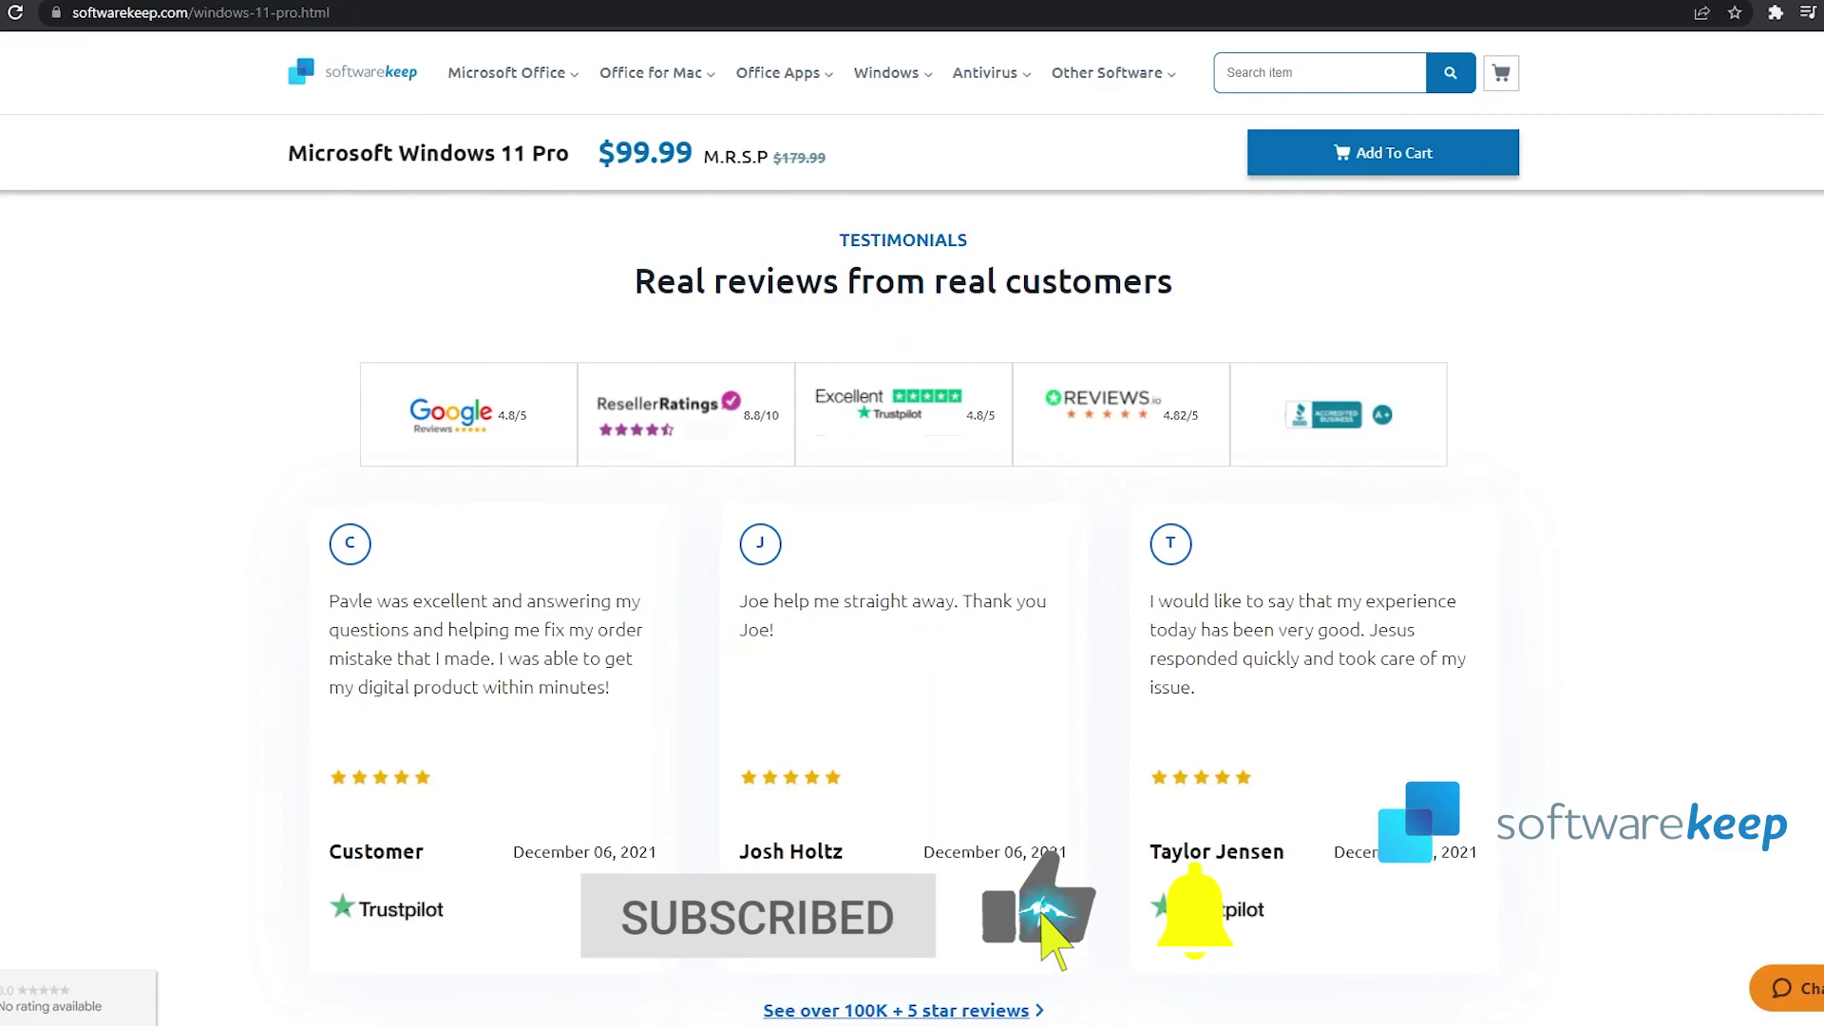
{"action": "scroll", "coordinate": [1539, 936], "scroll_direction": "down", "scroll_amount": 8}
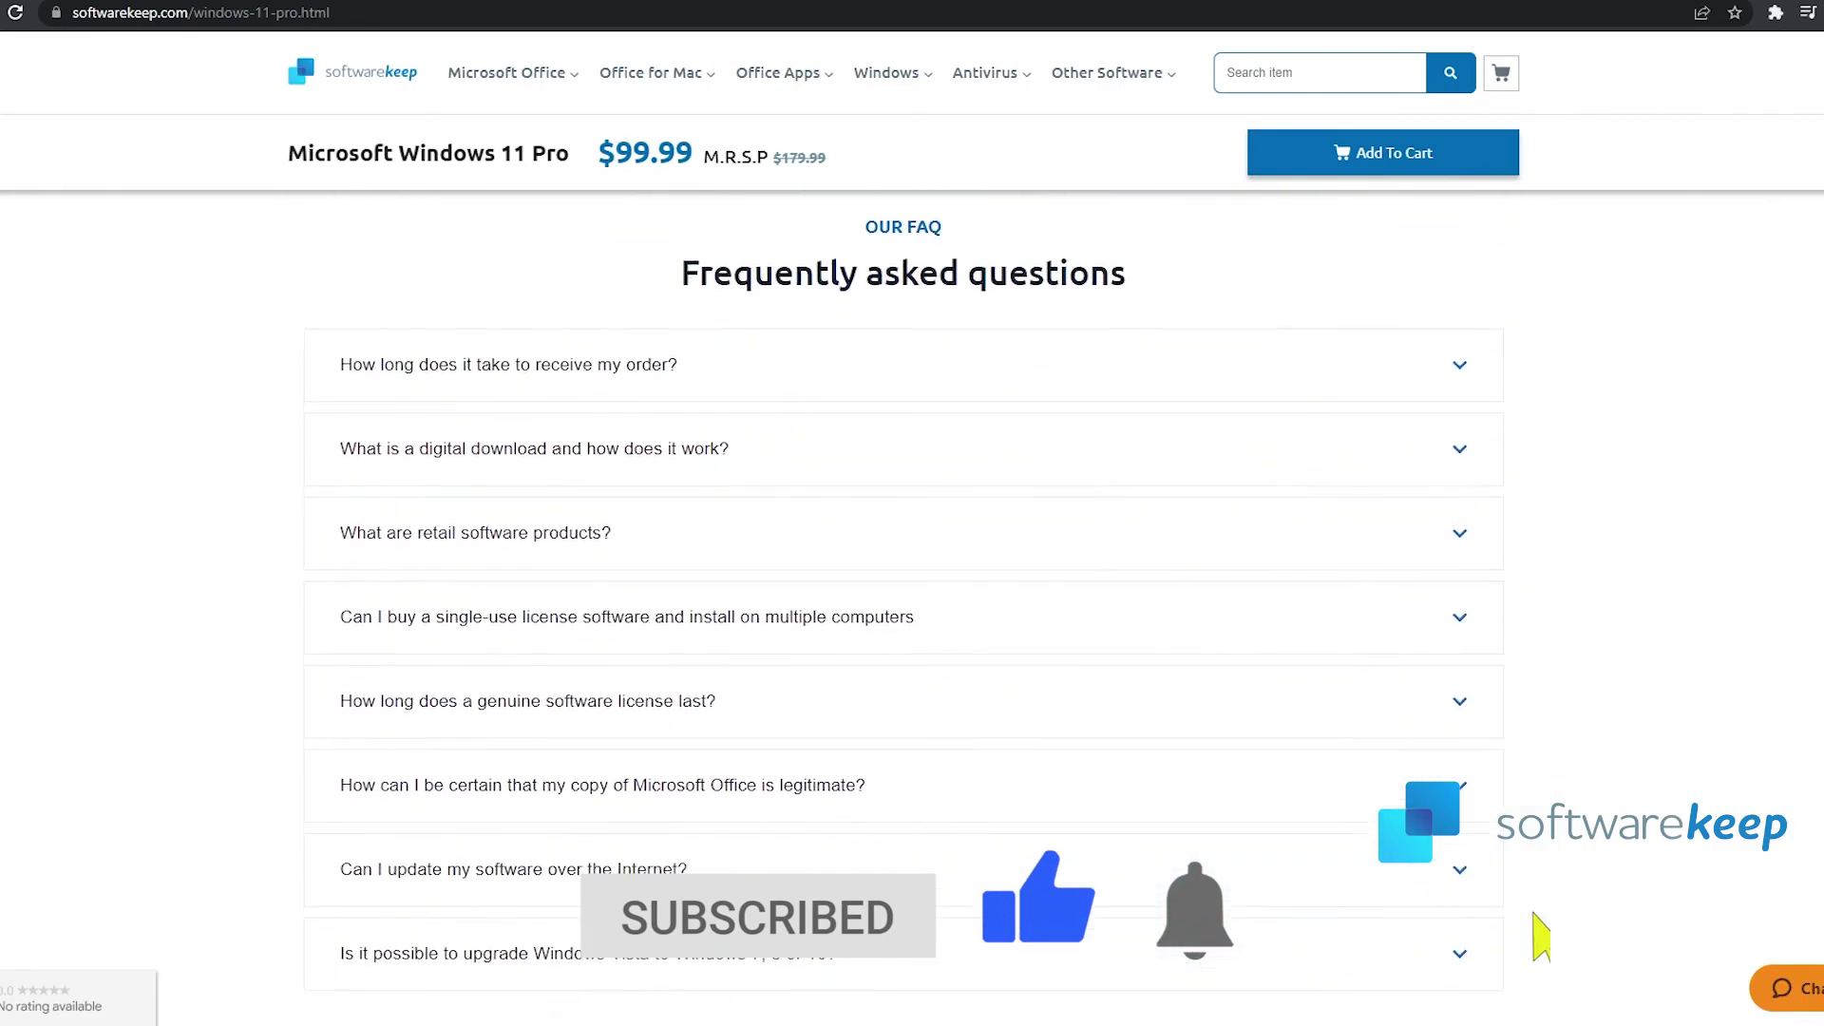